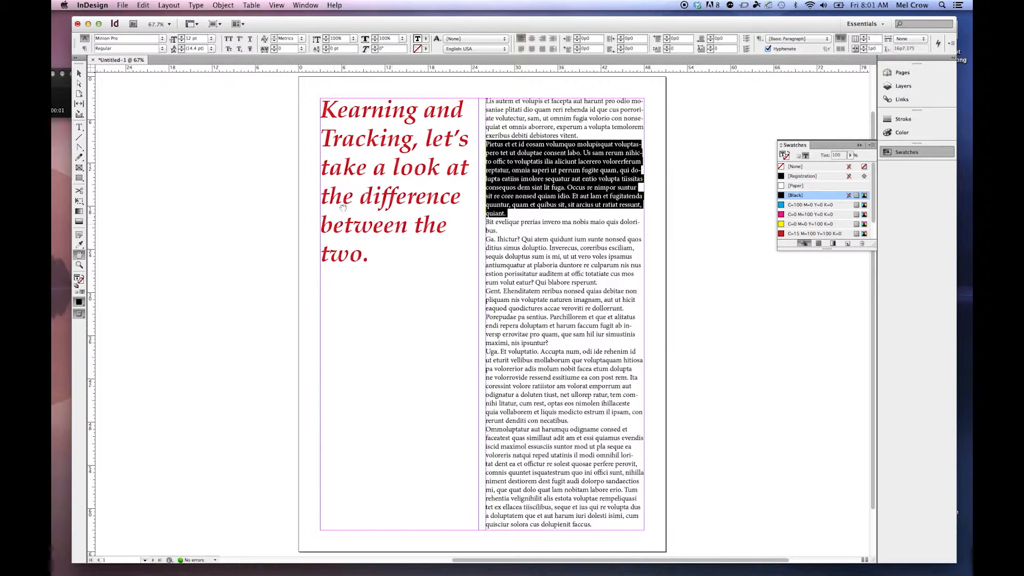
Step: Select the second paragraph of the second text column, starting with "Pietus", using the Type tool
{"action": "left_click_drag", "start_coordinate": [264, 23], "coordinate": [253, 20]}
{"action": "left_click", "coordinate": [67, 70]}
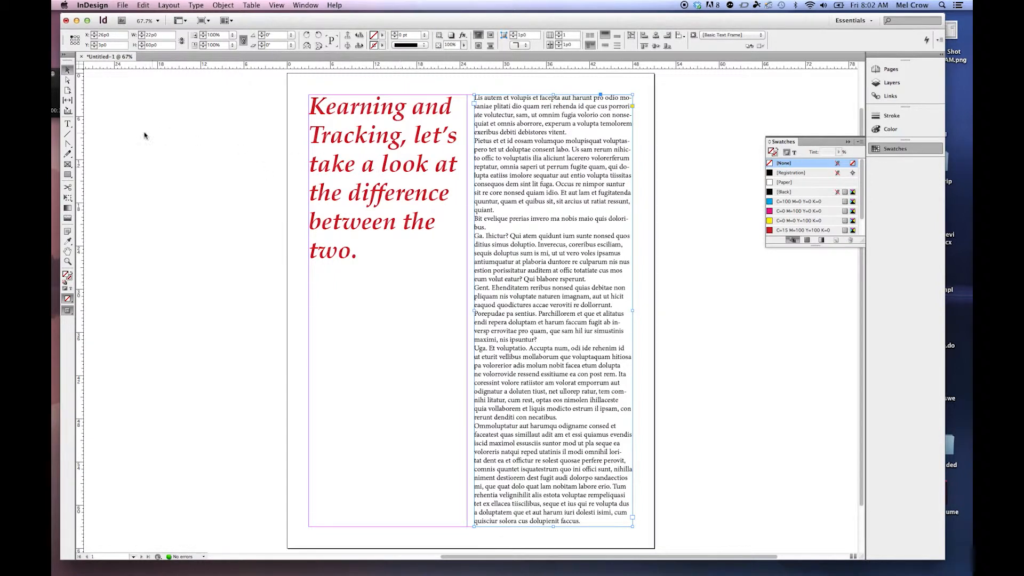
{"action": "left_click", "coordinate": [68, 126]}
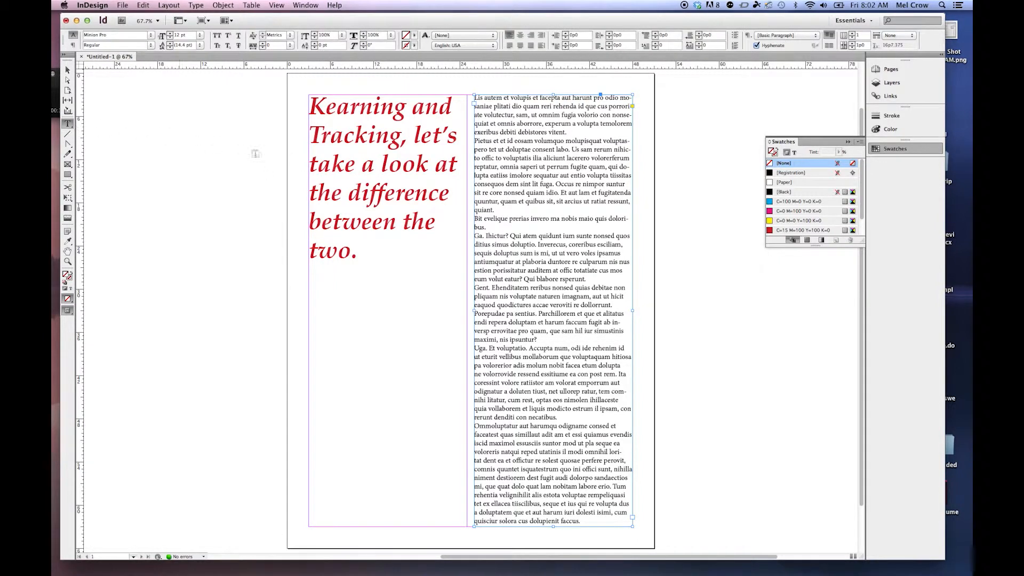
{"action": "triple_click", "coordinate": [552, 184]}
{"action": "left_click", "coordinate": [552, 184]}
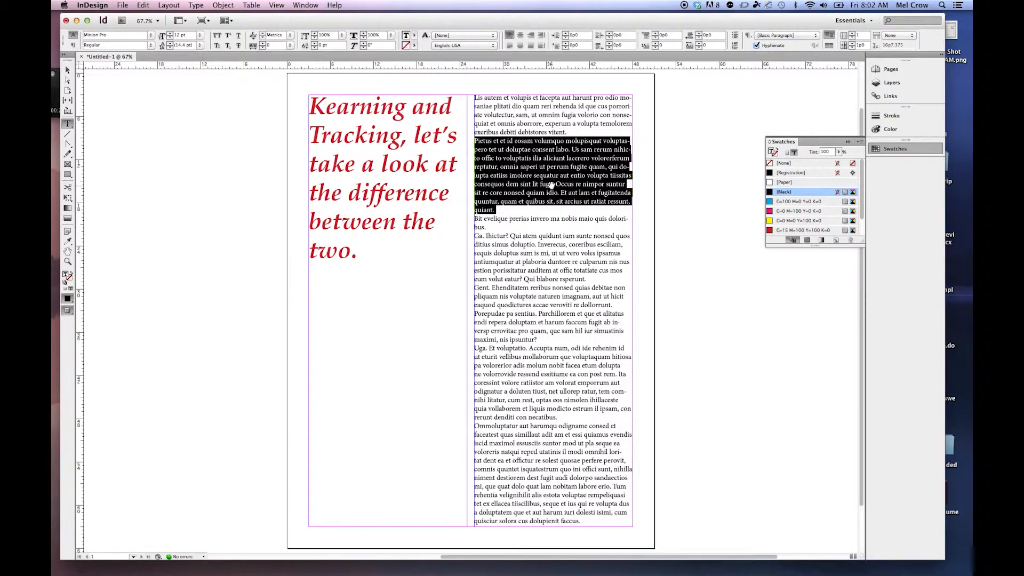
Step: Tighten the selected paragraph's tracking in increments down to -80
{"action": "key", "text": "alt+Left"}
{"action": "key", "text": "alt+Left"}
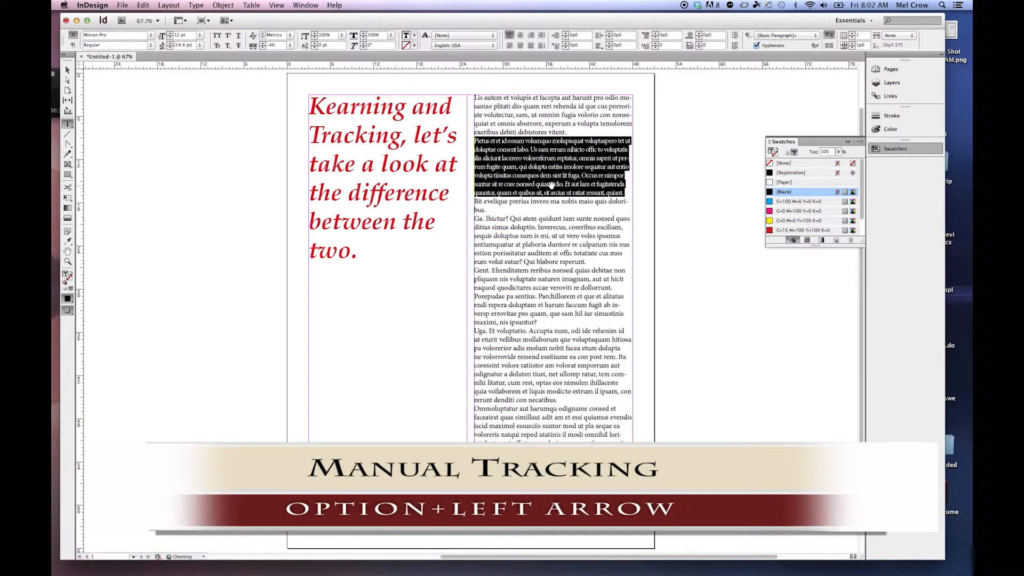
{"action": "key", "text": "alt+Left"}
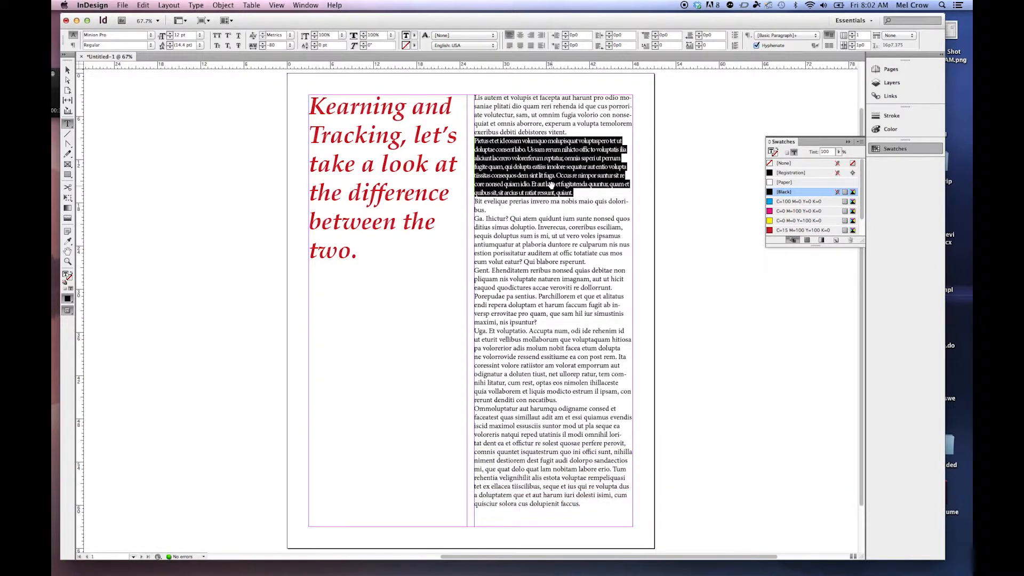
Step: Loosen the selected paragraph's tracking in increments back to 0
{"action": "key", "text": "alt+Right"}
{"action": "key", "text": "alt+Right"}
{"action": "key", "text": "alt+Right"}
{"action": "key", "text": "alt+Right"}
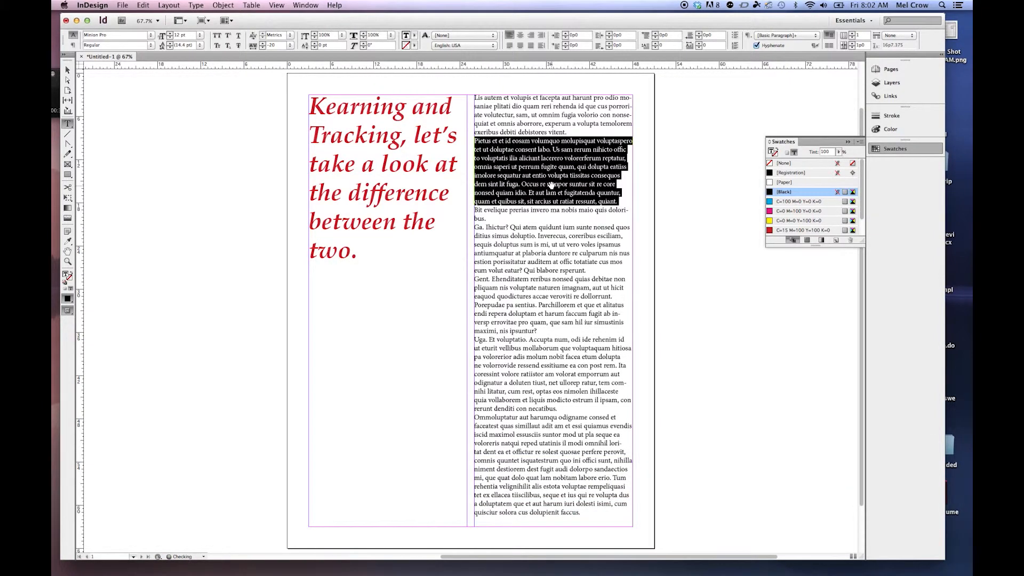
{"action": "key", "text": "alt+Left"}
{"action": "key", "text": "alt+Right"}
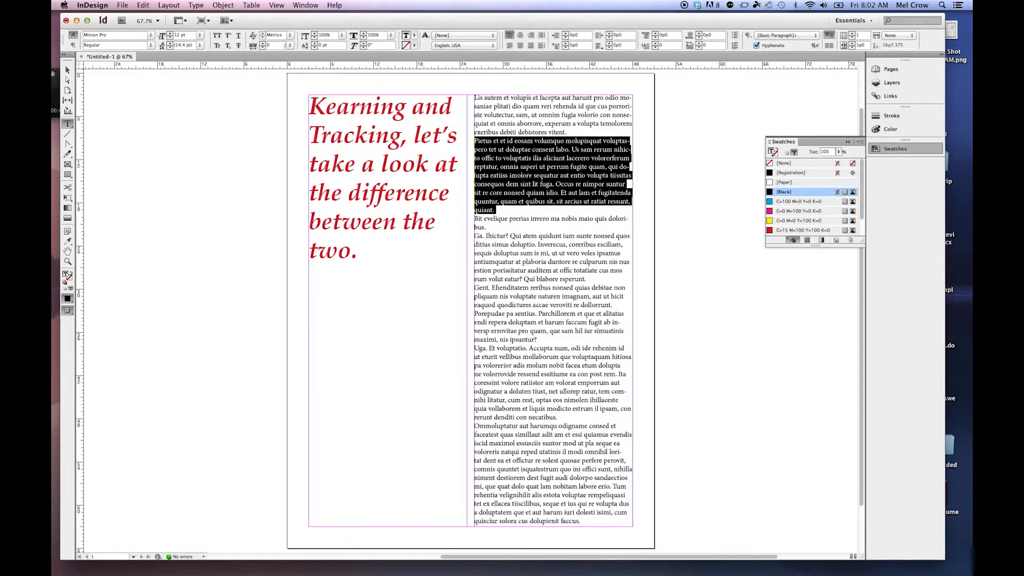
Step: Set the tracking of the selected paragraph to a custom value of -40
{"action": "left_click", "coordinate": [290, 46]}
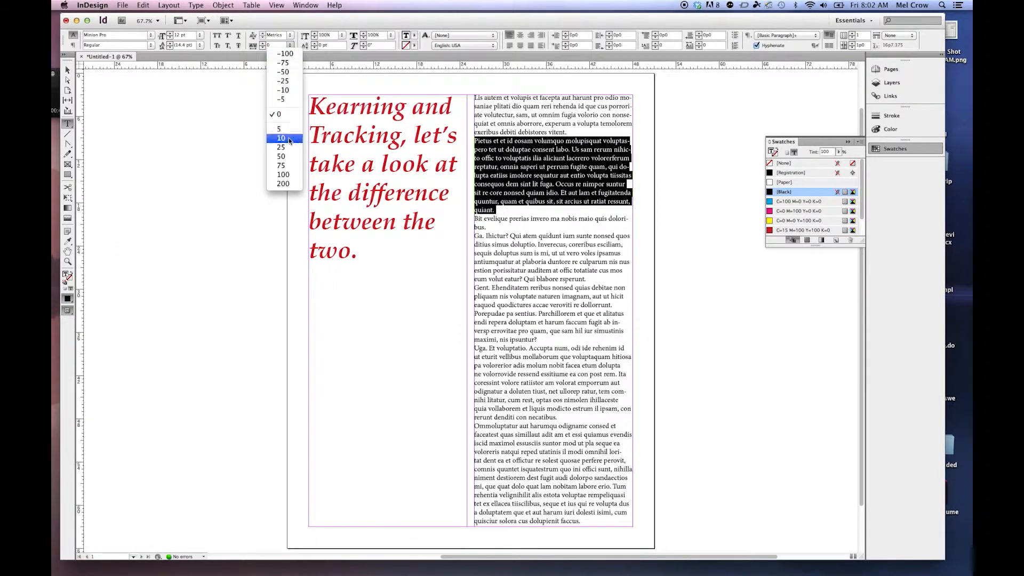
{"action": "left_click", "coordinate": [257, 67]}
{"action": "left_click_drag", "start_coordinate": [274, 46], "coordinate": [257, 46]}
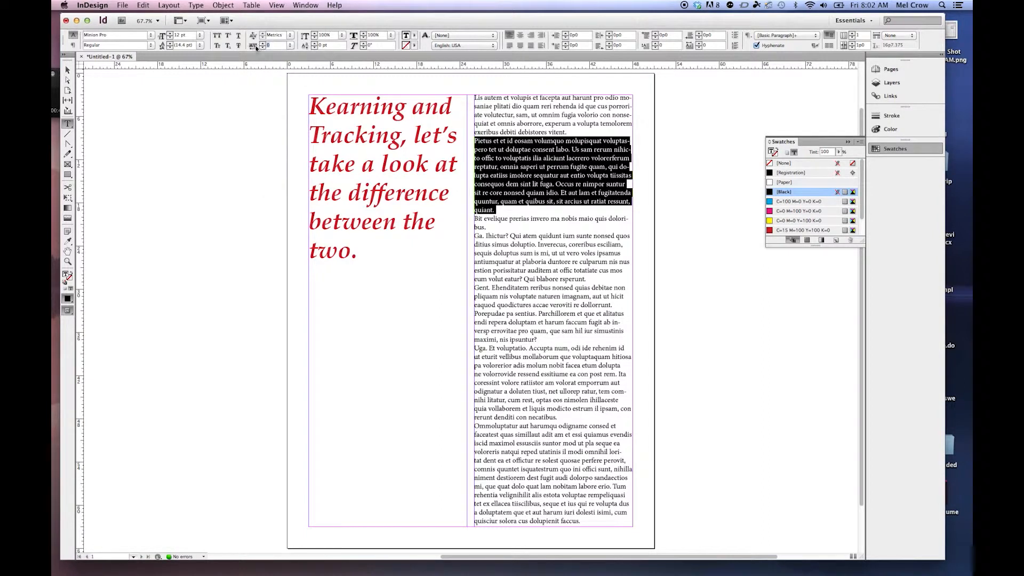
{"action": "type", "text": "-40"}
{"action": "key", "text": "Return"}
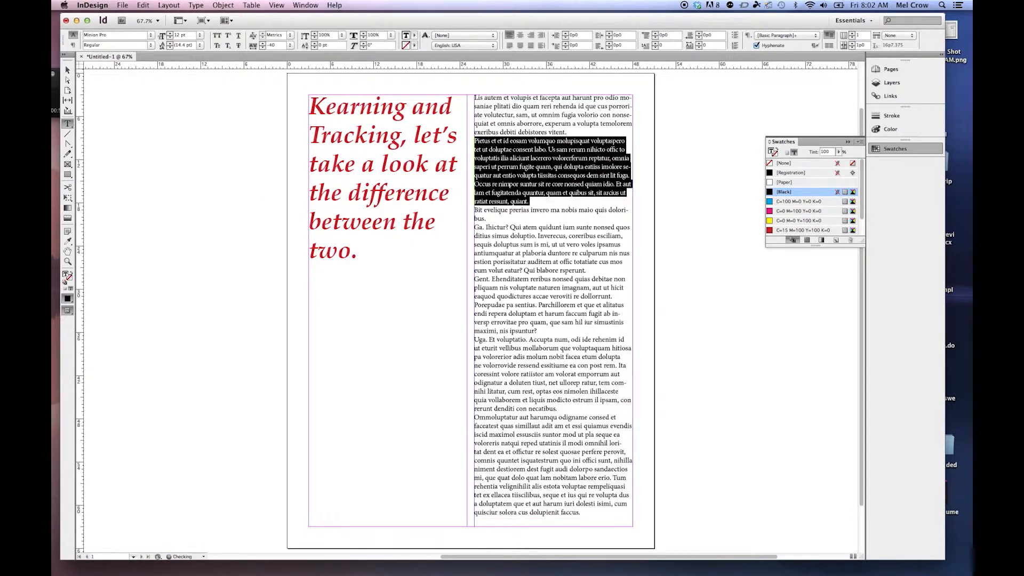
Step: Reset the paragraph's tracking to the preset value 0 and deselect the text
{"action": "left_click", "coordinate": [290, 45]}
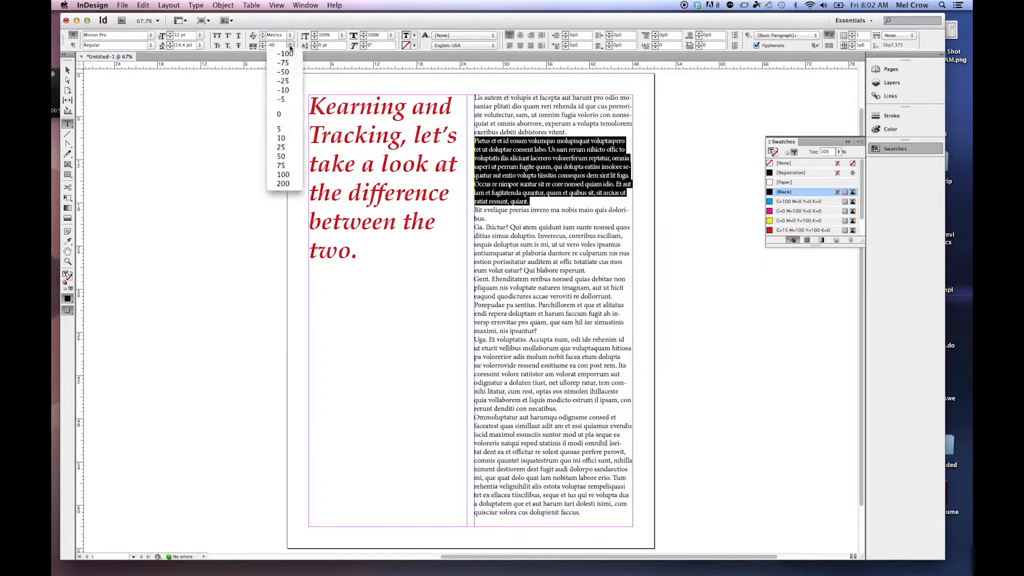
{"action": "left_click", "coordinate": [289, 114]}
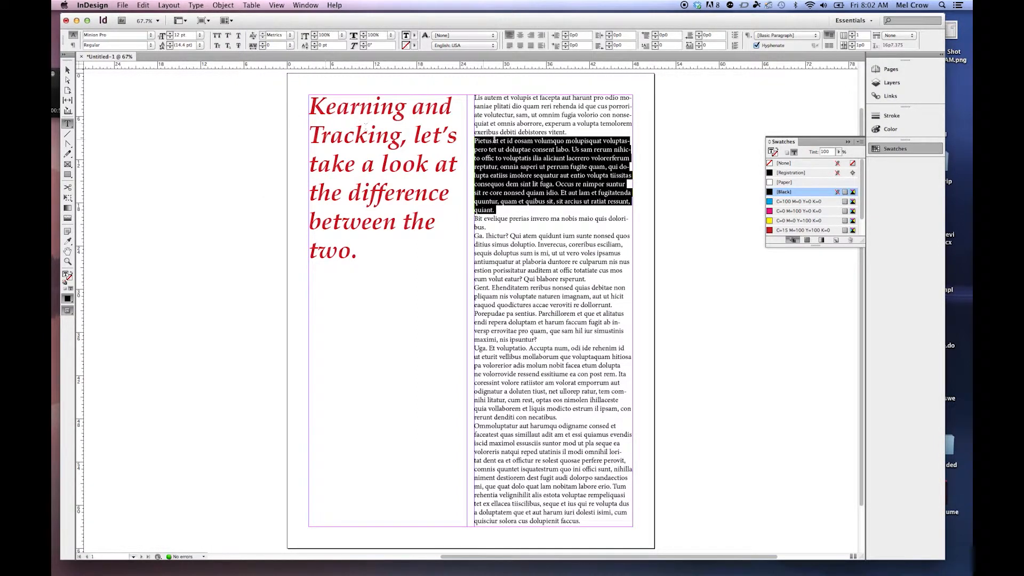
{"action": "left_click", "coordinate": [517, 142]}
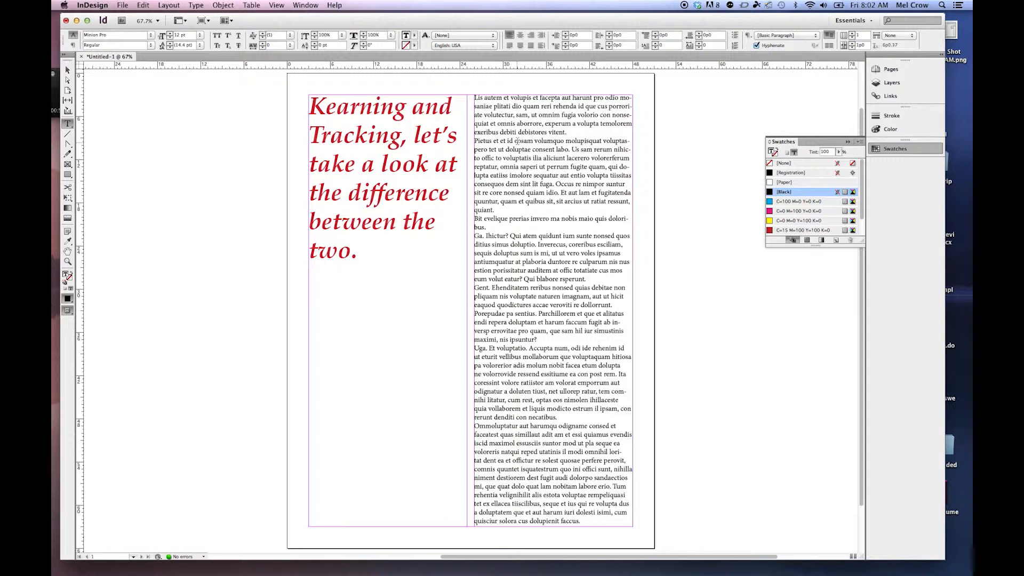
Step: Tighten the kerning between "n" and "c" of "difference" in the red heading to -80
{"action": "left_click", "coordinate": [427, 194]}
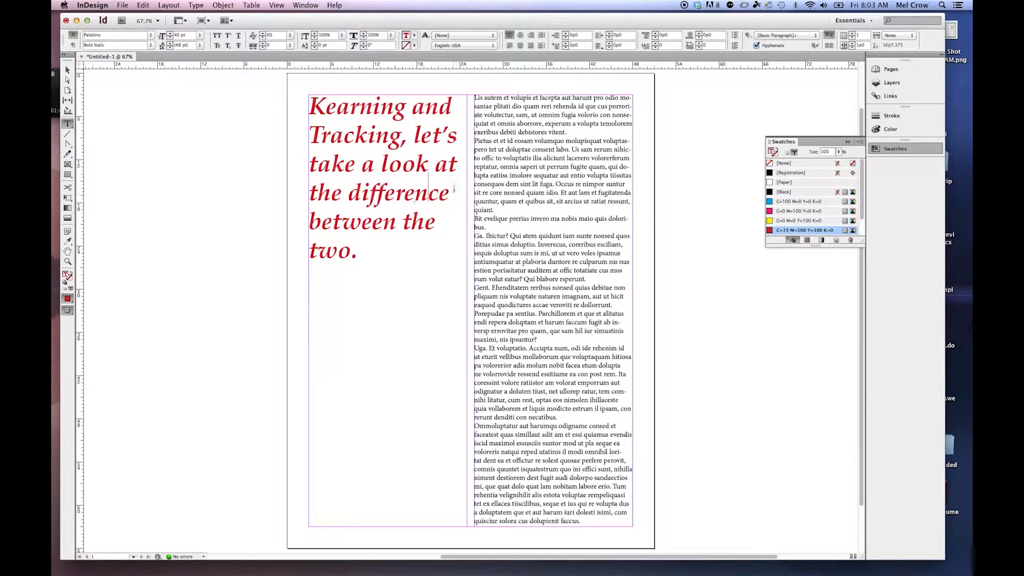
{"action": "key", "text": "super+equal"}
{"action": "key", "text": "super+equal"}
{"action": "key", "text": "super+equal"}
{"action": "key", "text": "super+equal"}
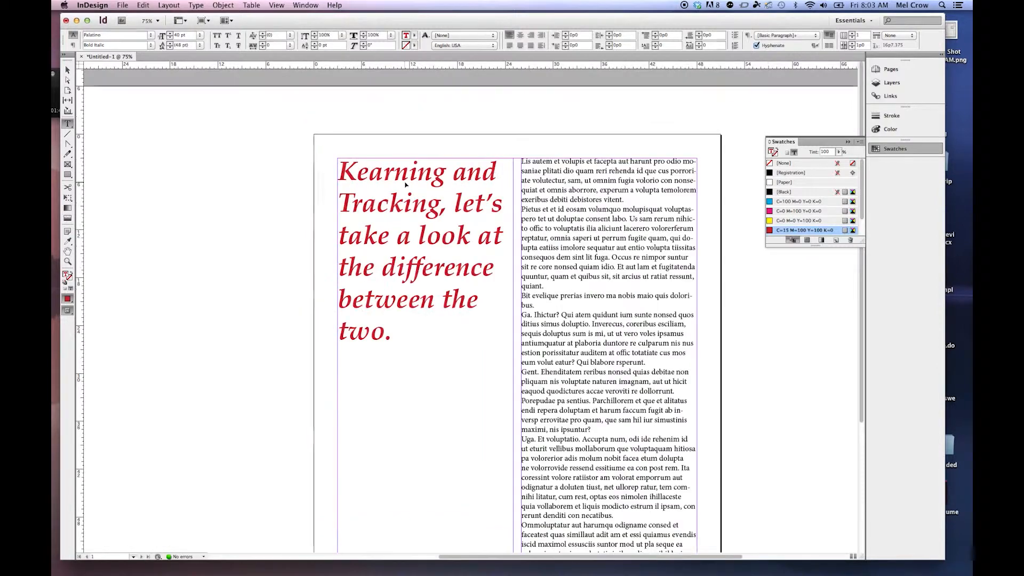
{"action": "key", "text": "super+equal"}
{"action": "key", "text": "super+equal"}
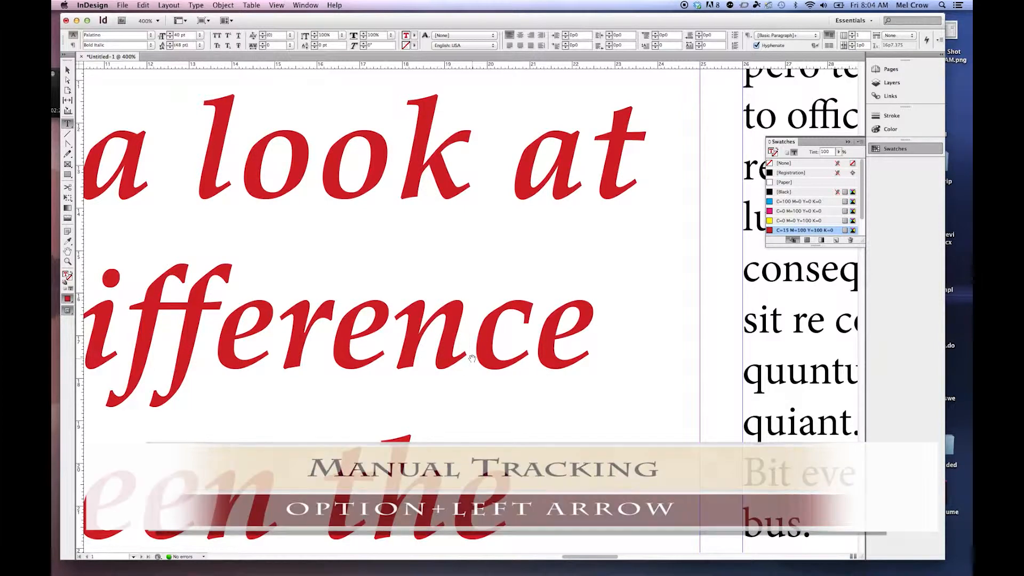
{"action": "key", "text": "alt+Left"}
{"action": "key", "text": "alt+Left"}
{"action": "key", "text": "alt+Left"}
{"action": "key", "text": "alt+Left"}
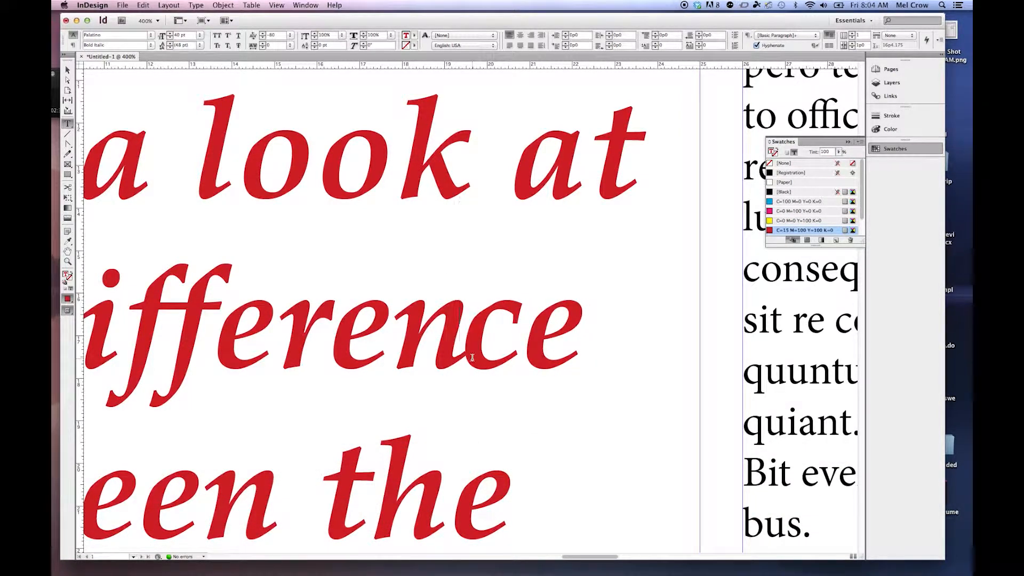
Step: Loosen the kerning between "n" and "c" in "difference" to -20 and tighten it again by one increment
{"action": "key", "text": "alt+Right"}
{"action": "key", "text": "alt+Right"}
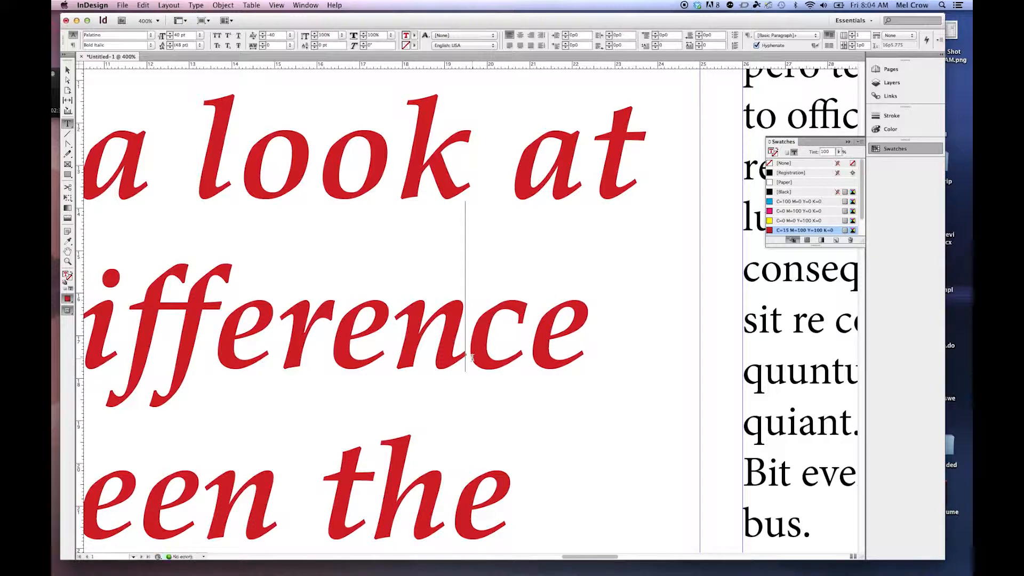
{"action": "key", "text": "alt+Right"}
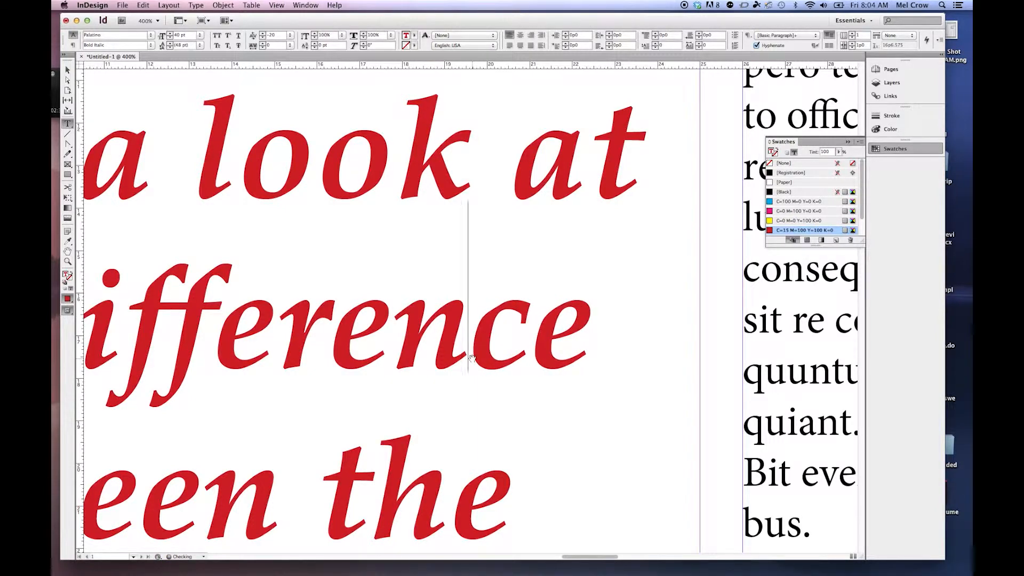
{"action": "key", "text": "alt+Left"}
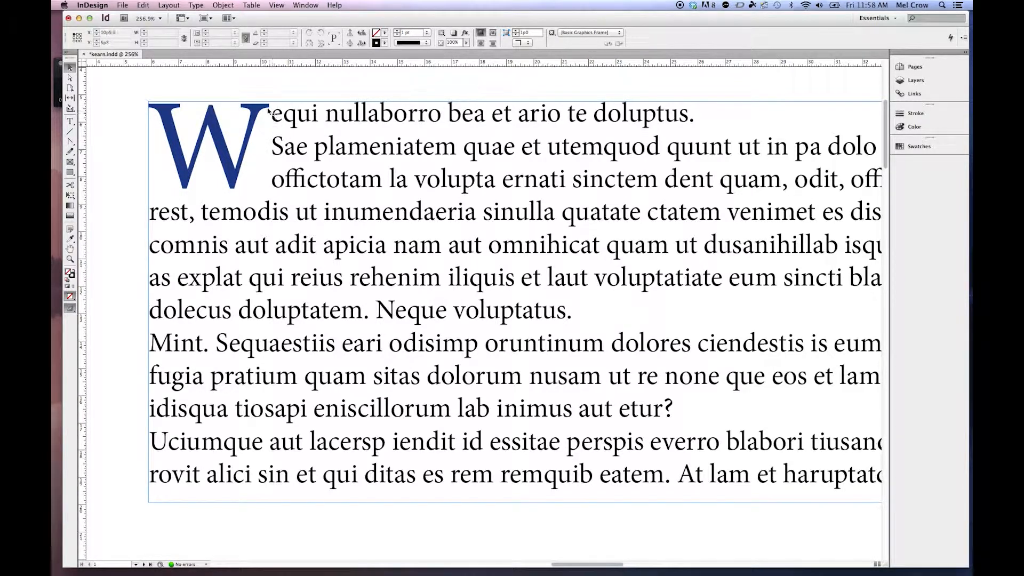
Step: In the drop-cap document, kern the blue W closer to the following "e" and ease the kerning to -37
{"action": "left_click", "coordinate": [70, 121]}
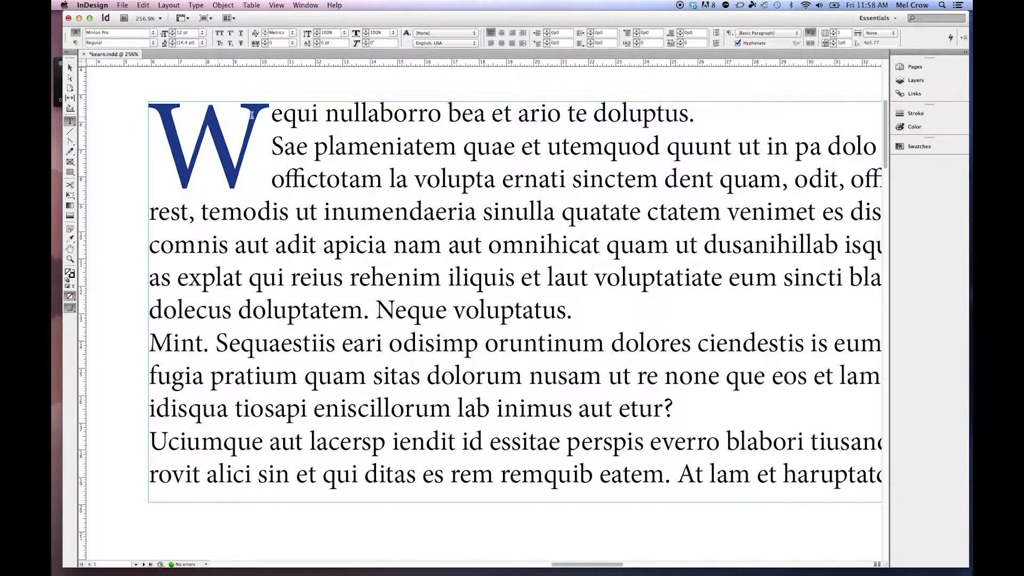
{"action": "left_click", "coordinate": [252, 114]}
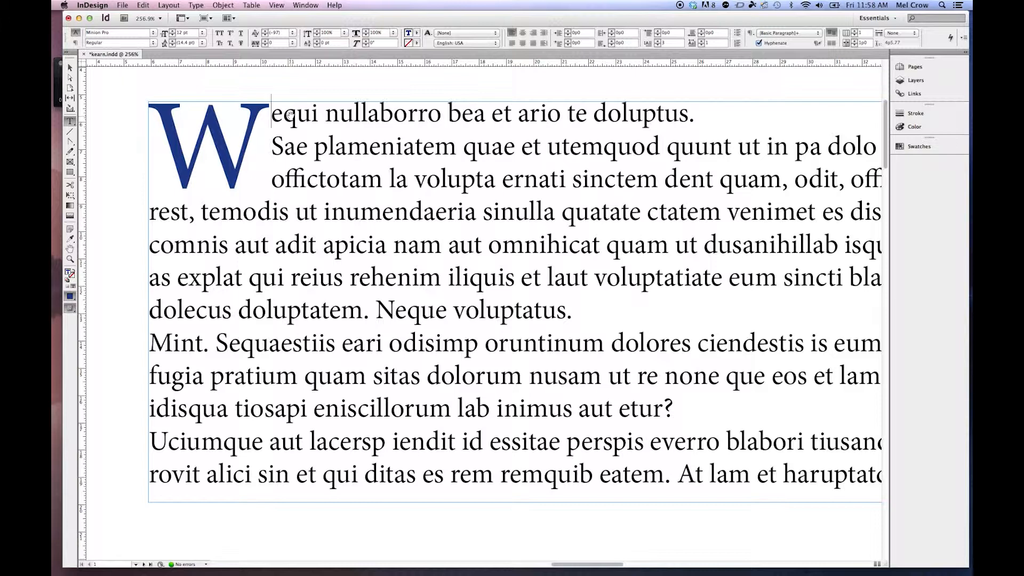
{"action": "key", "text": "alt+Left"}
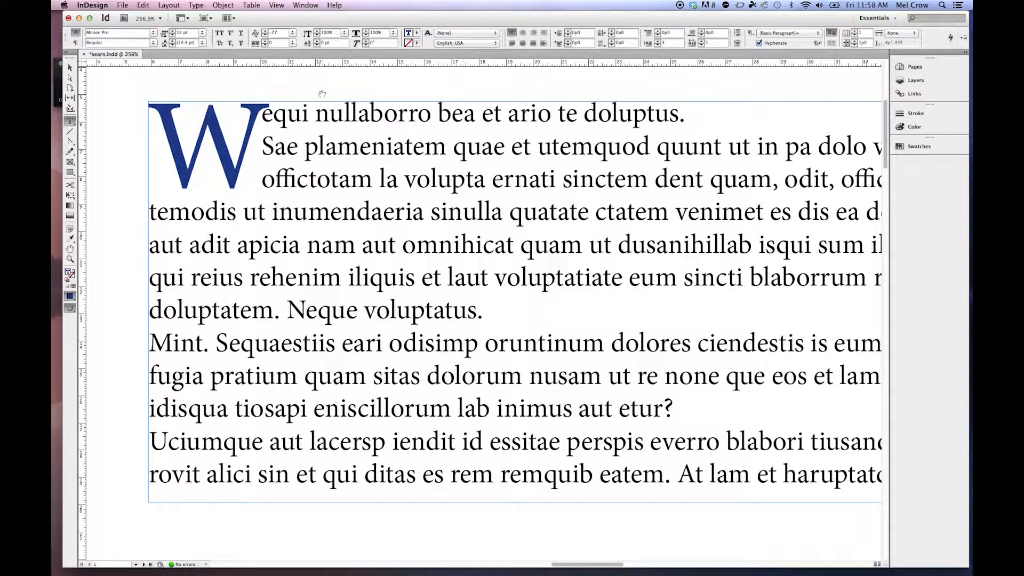
{"action": "key", "text": "alt+Right"}
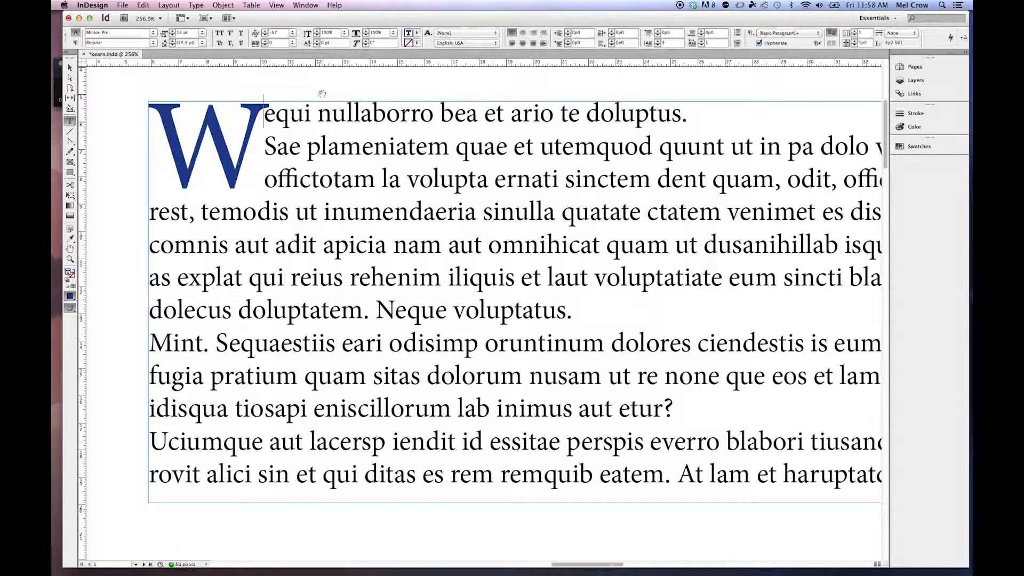
{"action": "key", "text": "alt+Right"}
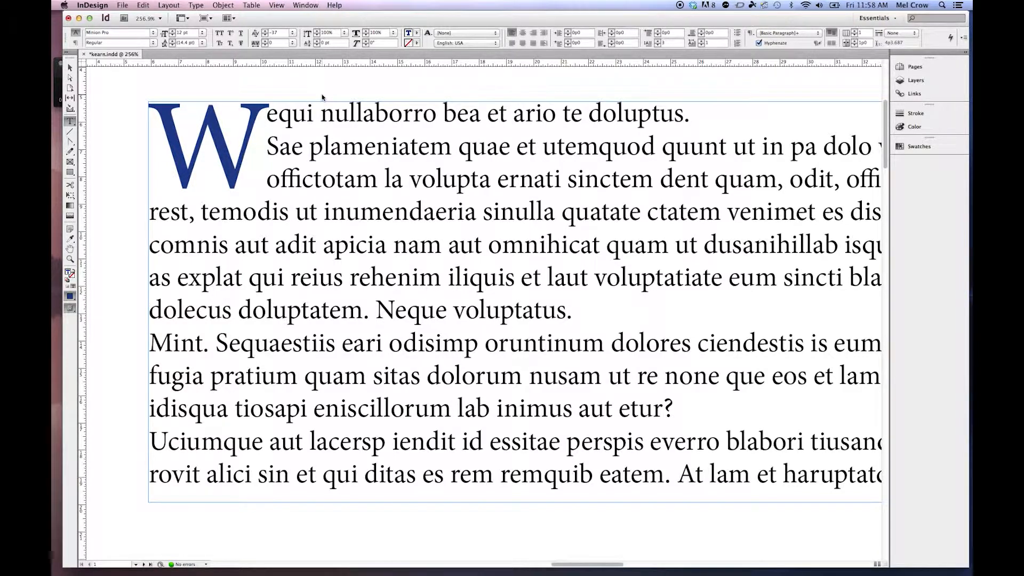
Step: Widen the kerning after the drop cap W in large increments and bring it back to -37
{"action": "key", "text": "super+alt+Right"}
{"action": "key", "text": "alt+super+Right"}
{"action": "key", "text": "alt+super+Right"}
{"action": "key", "text": "alt+super+Left"}
{"action": "key", "text": "alt+super+Left"}
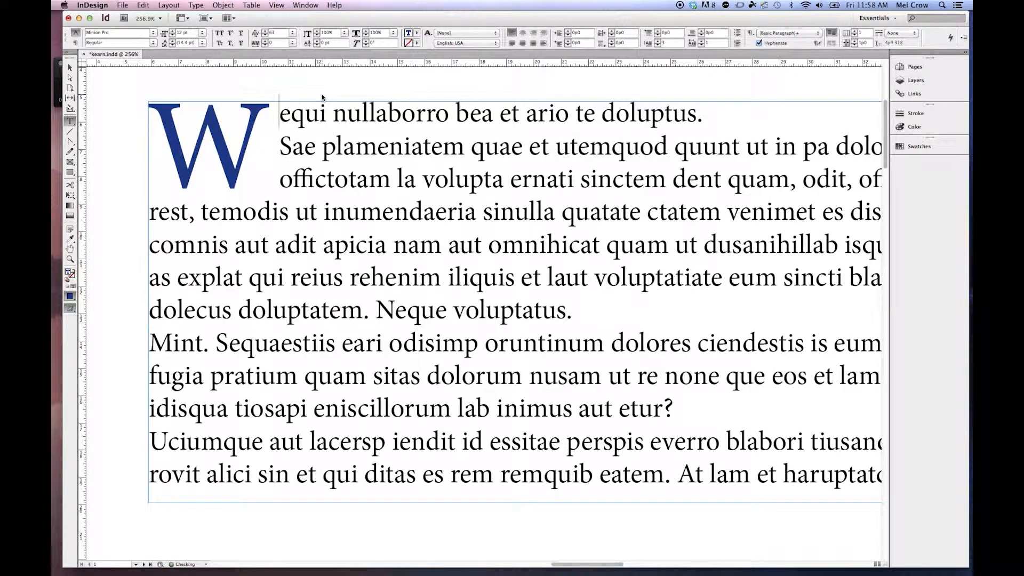
{"action": "key", "text": "alt+super+Left"}
Step: Place the cursor between the drop cap W and the "e" again and loosen the kerning to -17
{"action": "key", "text": "Right"}
{"action": "key", "text": "Left"}
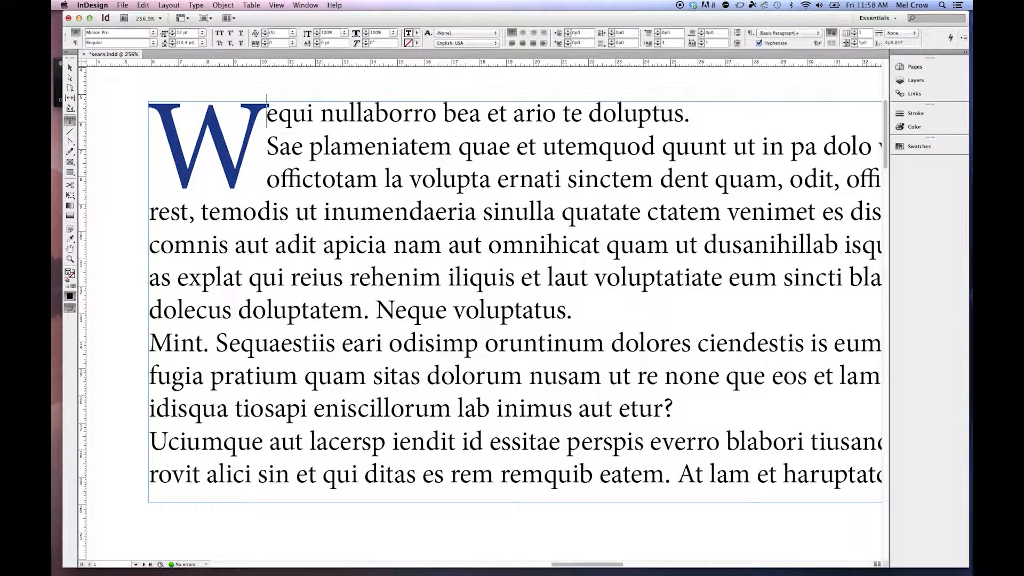
{"action": "key", "text": "alt+super+Right"}
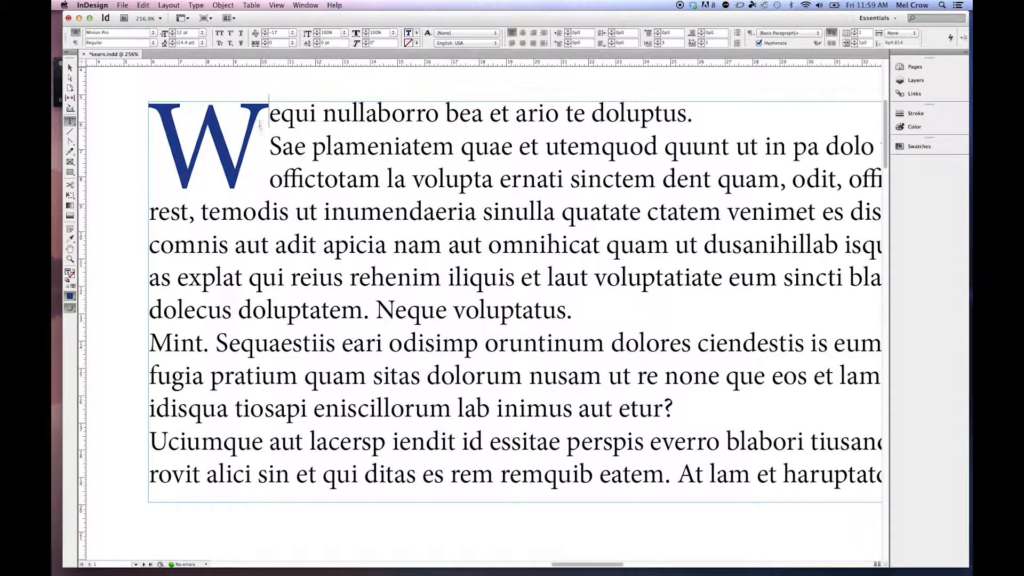
Step: Try a kerning of 3 between the drop cap W and the "e", and return it to -17
{"action": "left_click", "coordinate": [70, 67]}
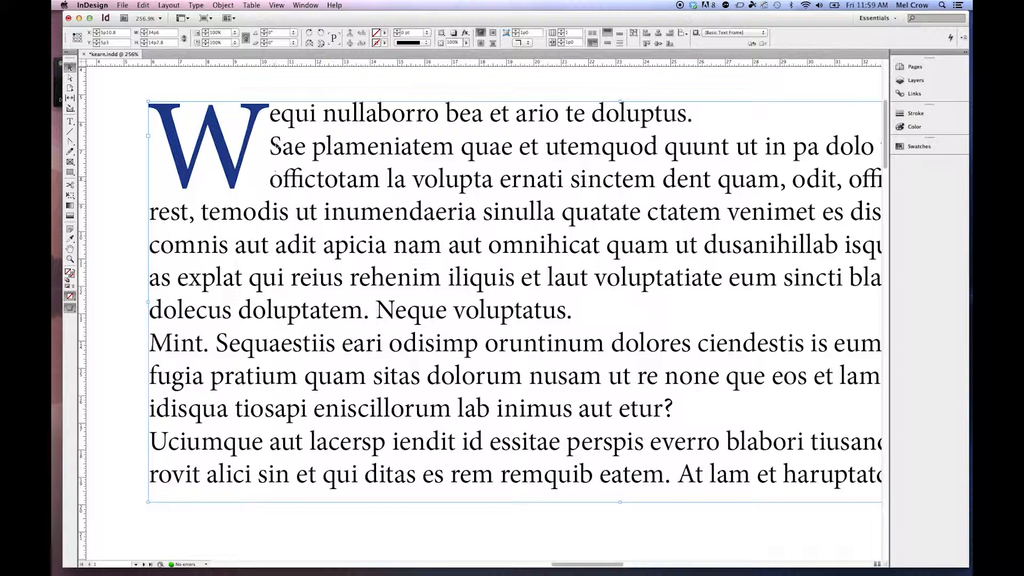
{"action": "left_click", "coordinate": [70, 121]}
{"action": "left_click", "coordinate": [271, 111]}
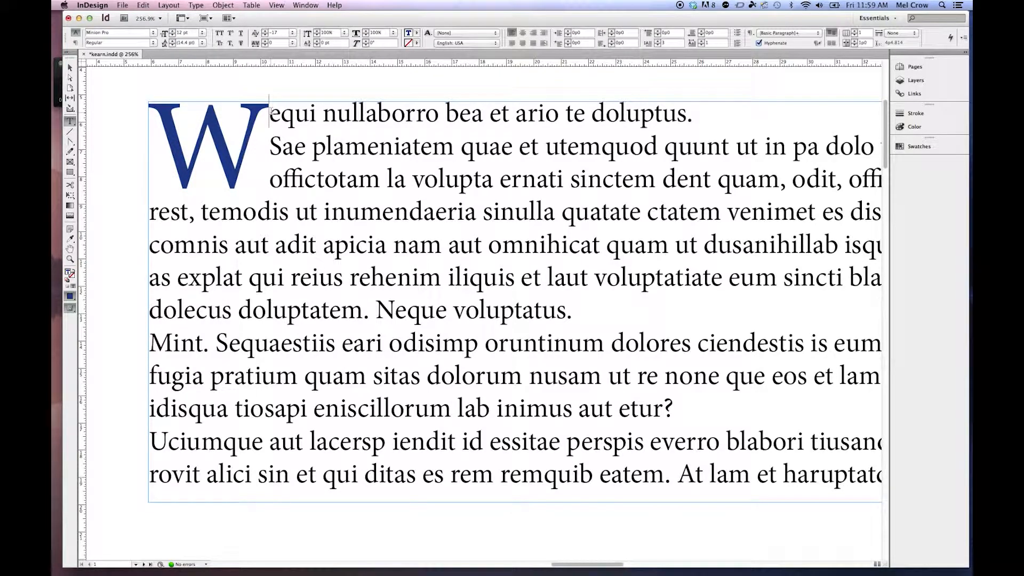
{"action": "key", "text": "alt+Right"}
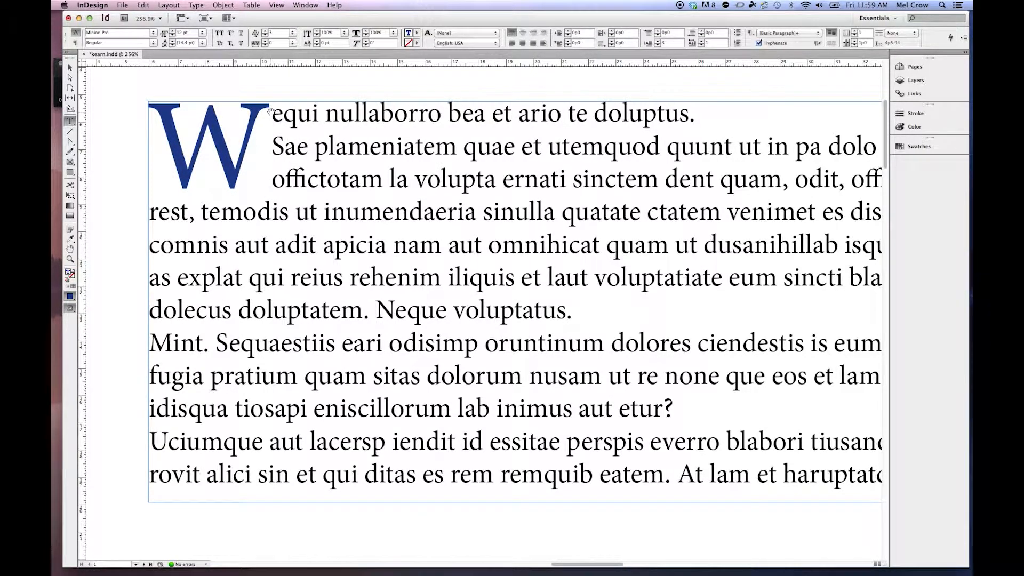
{"action": "key", "text": "alt+Left"}
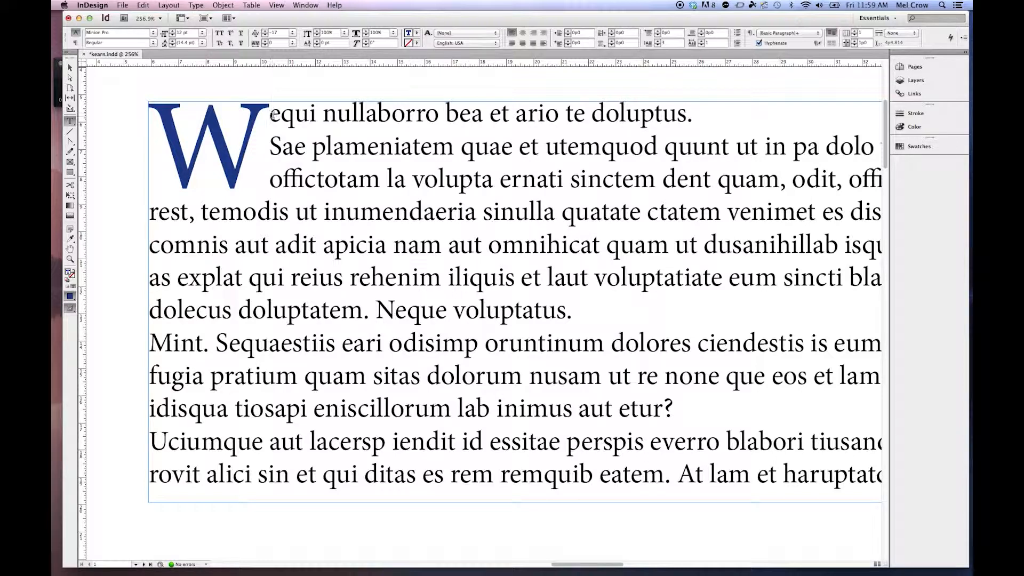
Step: Duplicate the small WAVING text frame directly below the original and scale the copy with its text to about 47p3 wide
{"action": "double_click", "coordinate": [69, 248]}
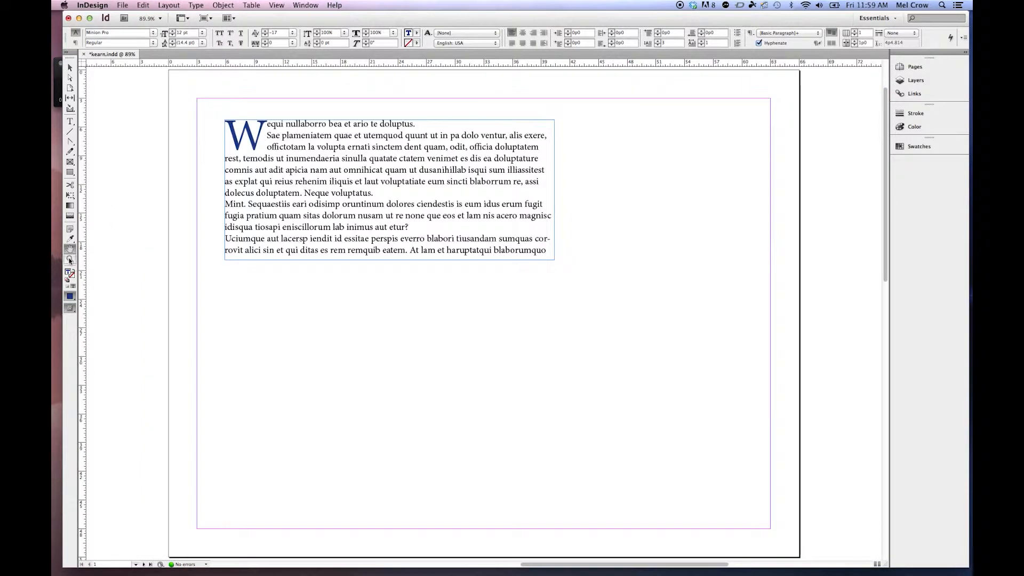
{"action": "left_click_drag", "start_coordinate": [621, 277], "coordinate": [432, 178]}
{"action": "left_click_drag", "start_coordinate": [336, 336], "coordinate": [768, 85]}
{"action": "left_click_drag", "start_coordinate": [352, 424], "coordinate": [671, 267]}
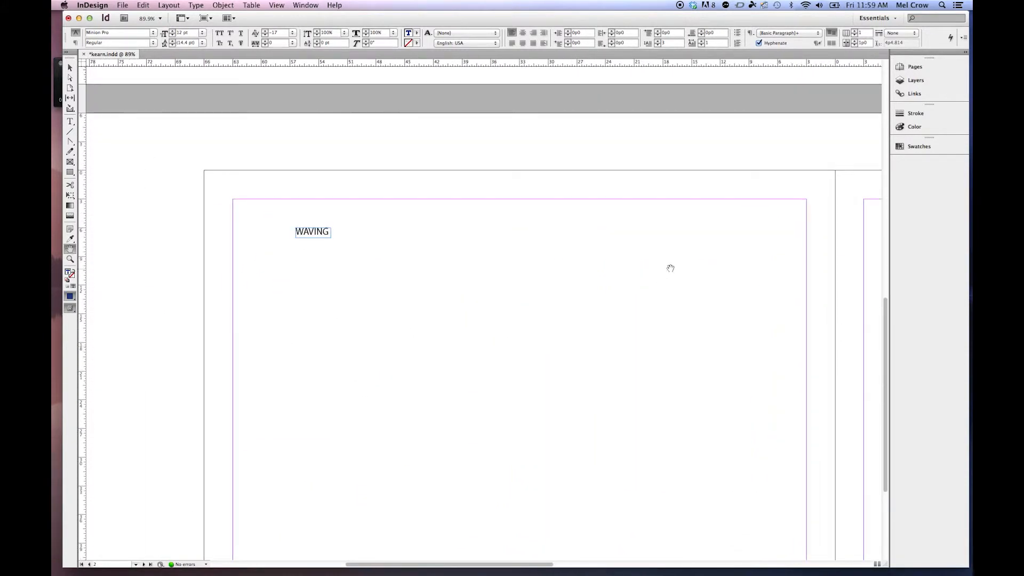
{"action": "left_click", "coordinate": [70, 68]}
{"action": "left_click_drag", "start_coordinate": [285, 273], "coordinate": [253, 191]}
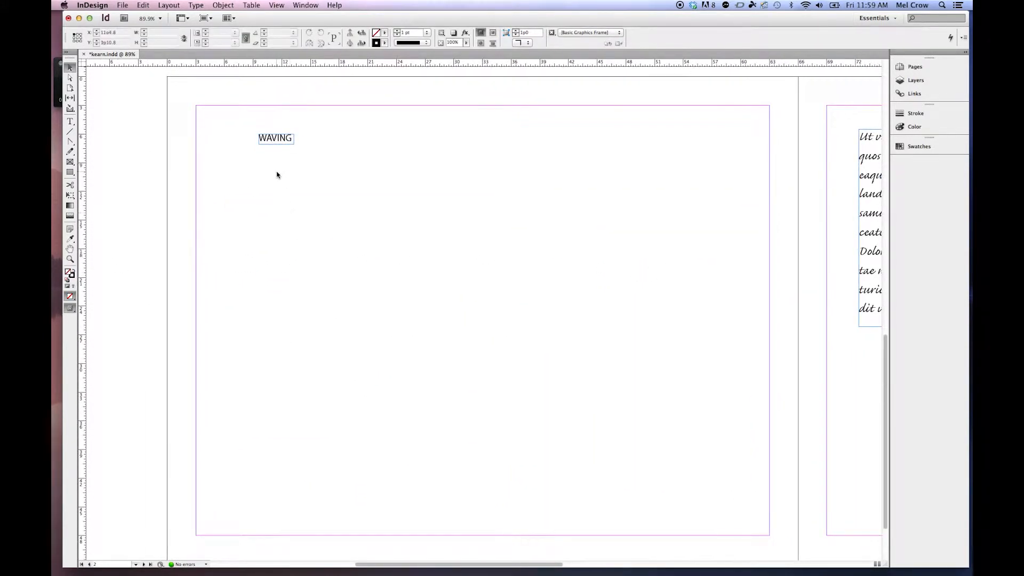
{"action": "left_click", "coordinate": [277, 142]}
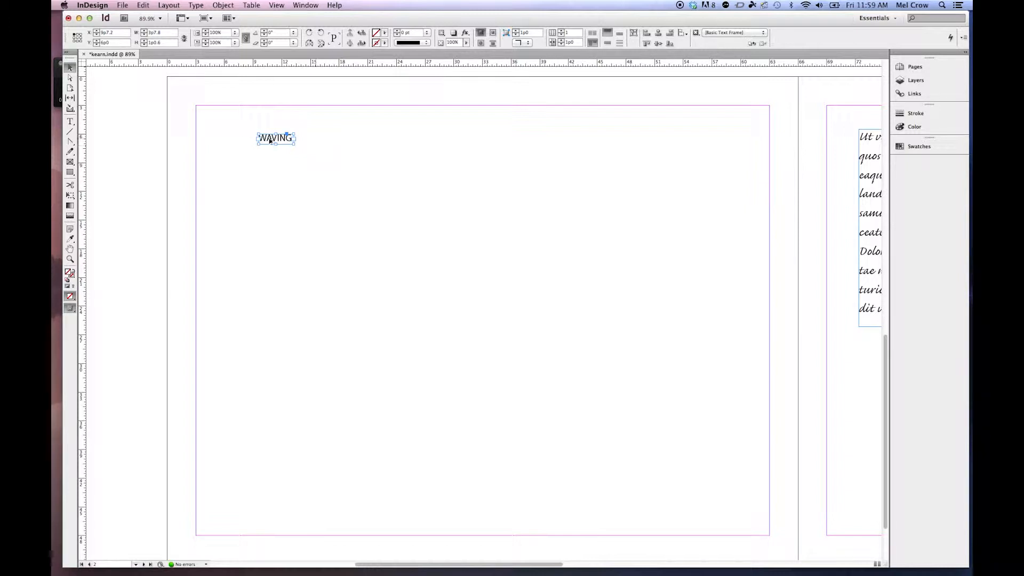
{"action": "left_click_drag", "start_coordinate": [270, 141], "coordinate": [269, 172]}
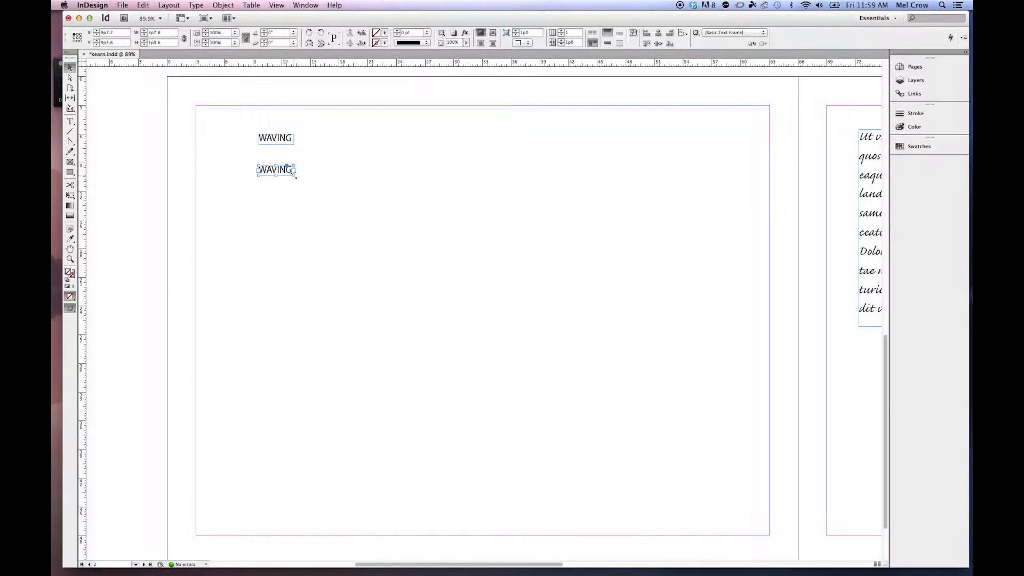
{"action": "left_click_drag", "start_coordinate": [295, 176], "coordinate": [608, 297]}
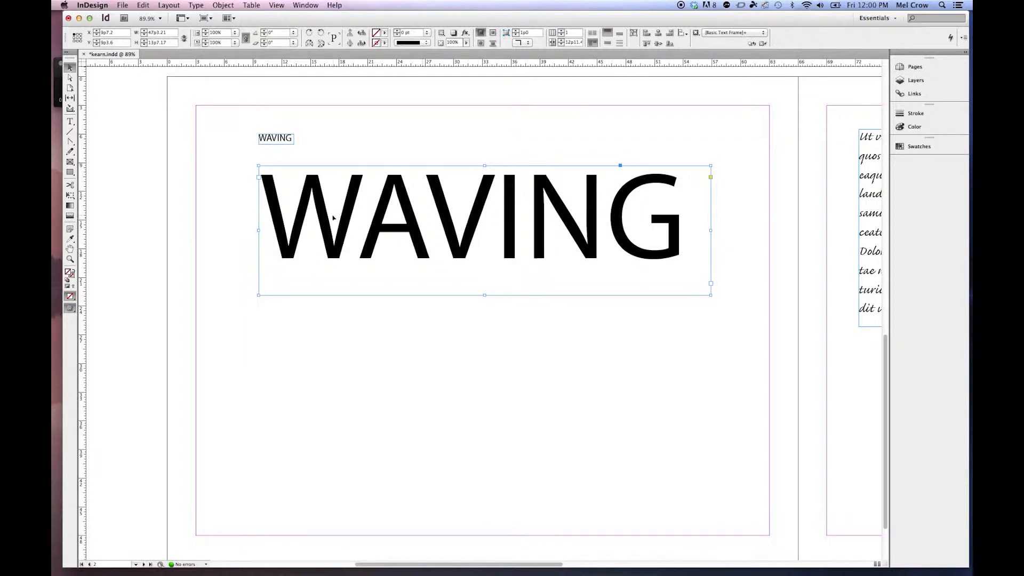
{"action": "left_click", "coordinate": [242, 201]}
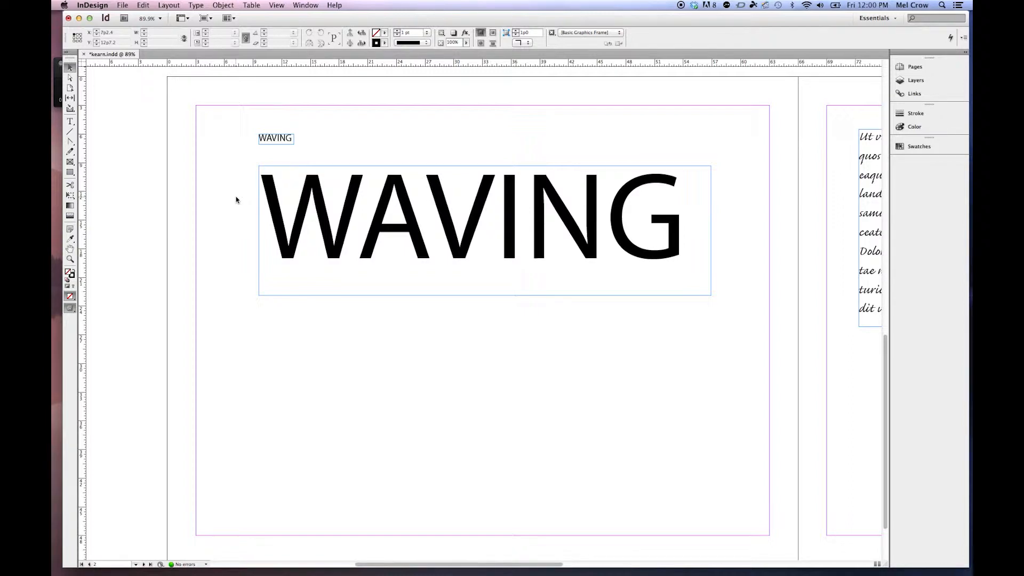
{"action": "left_click", "coordinate": [70, 121]}
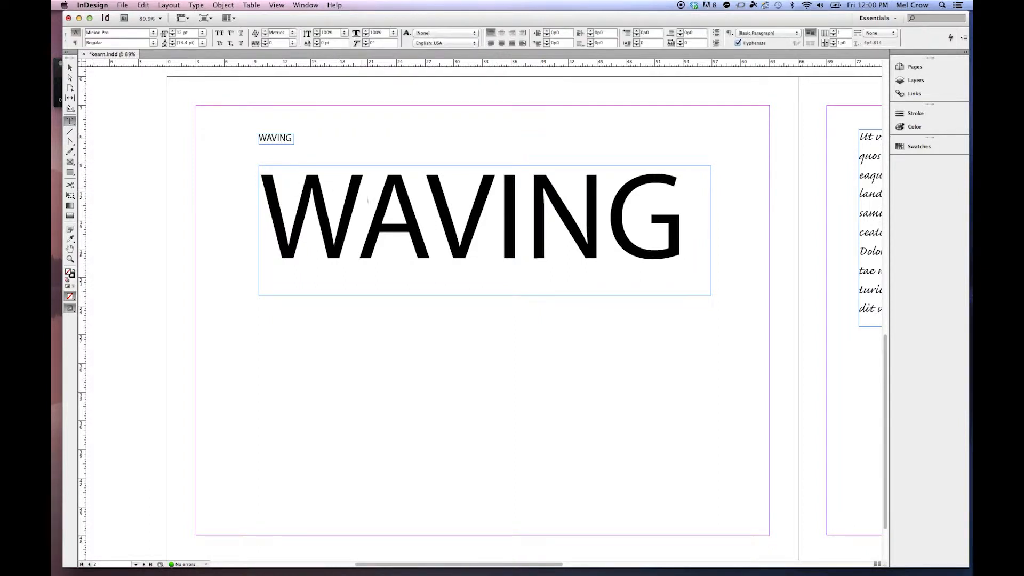
{"action": "left_click", "coordinate": [371, 202]}
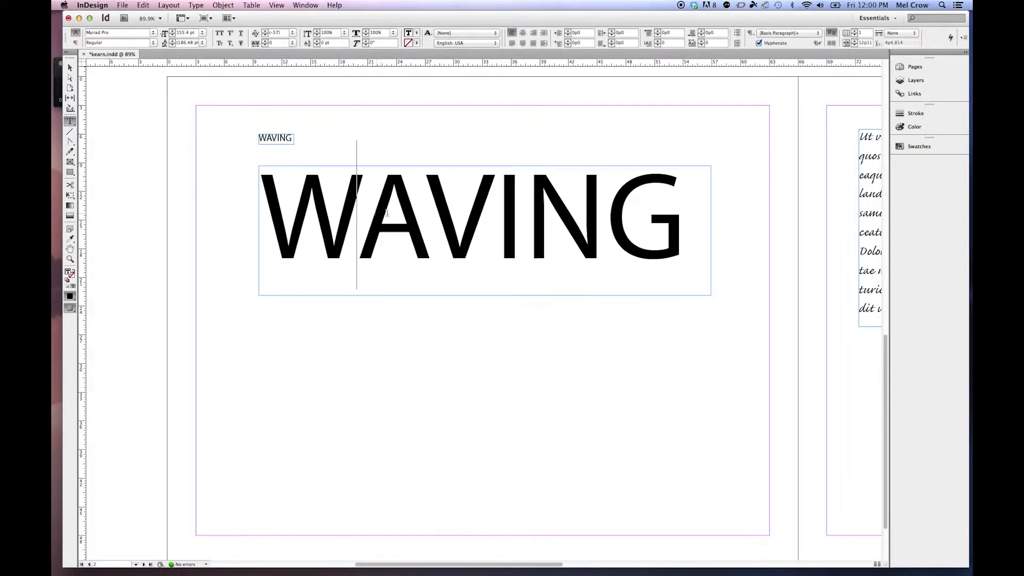
{"action": "key", "text": "Escape"}
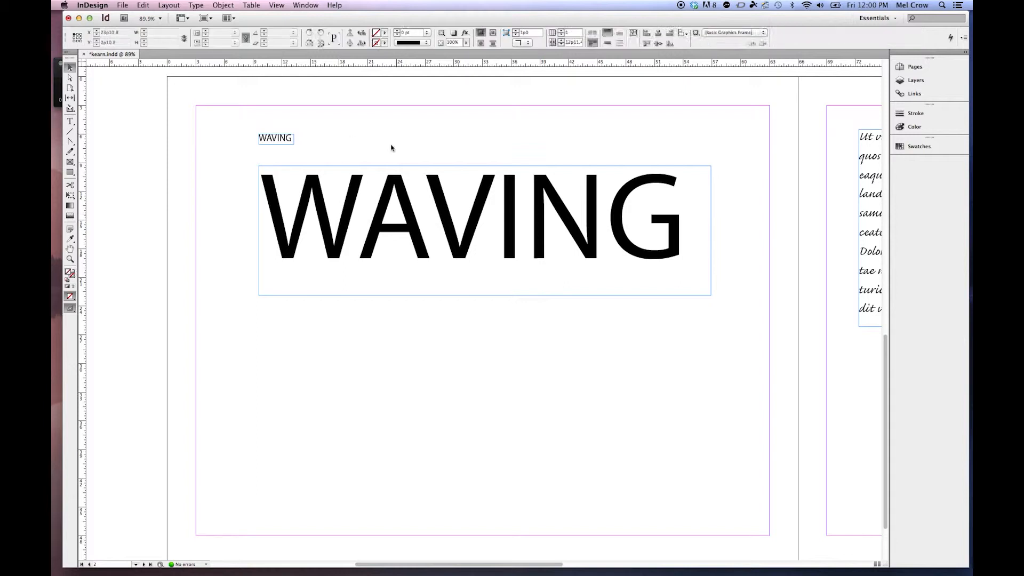
Step: Rotate the spread view by 180° to judge the spacing of the large WAVING upside down, and clear the rotation
{"action": "left_click", "coordinate": [405, 172]}
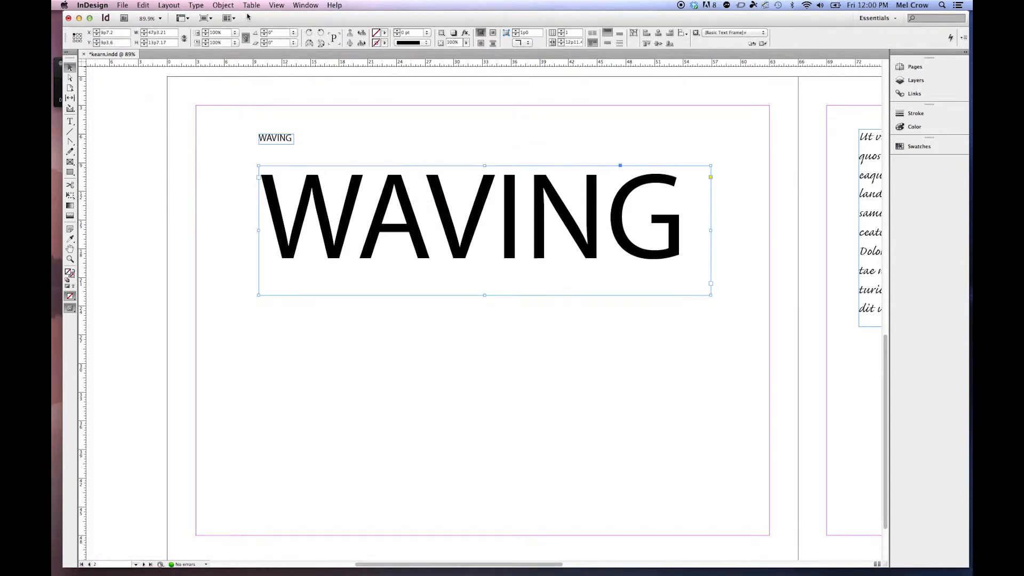
{"action": "left_click", "coordinate": [222, 5]}
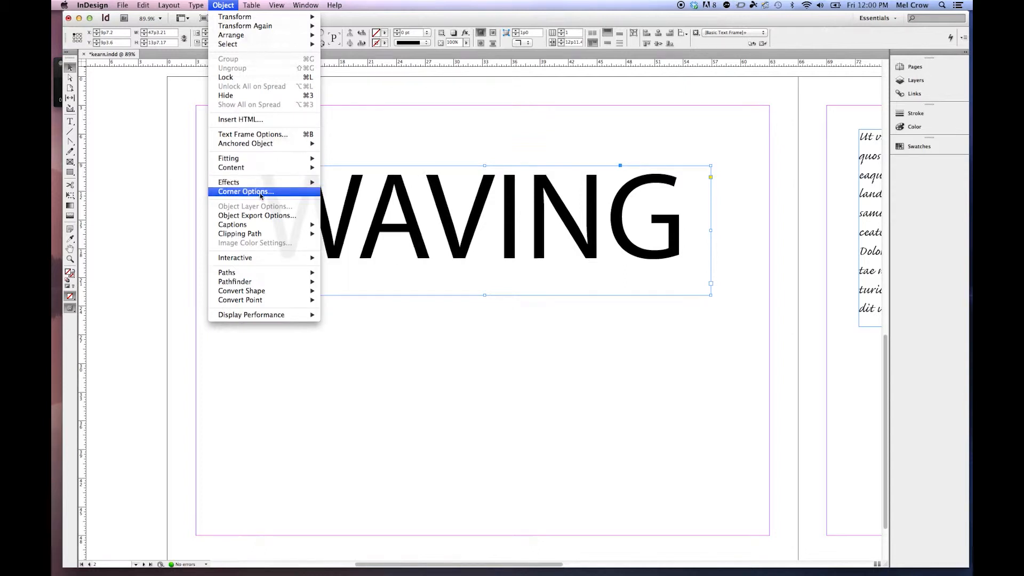
{"action": "mouse_move", "coordinate": [276, 5]}
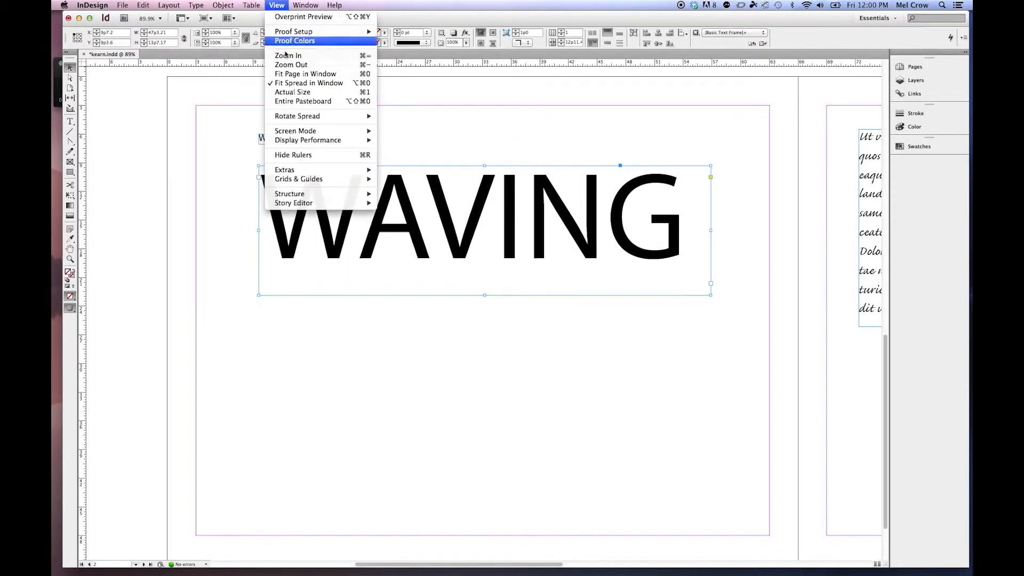
{"action": "mouse_move", "coordinate": [309, 117]}
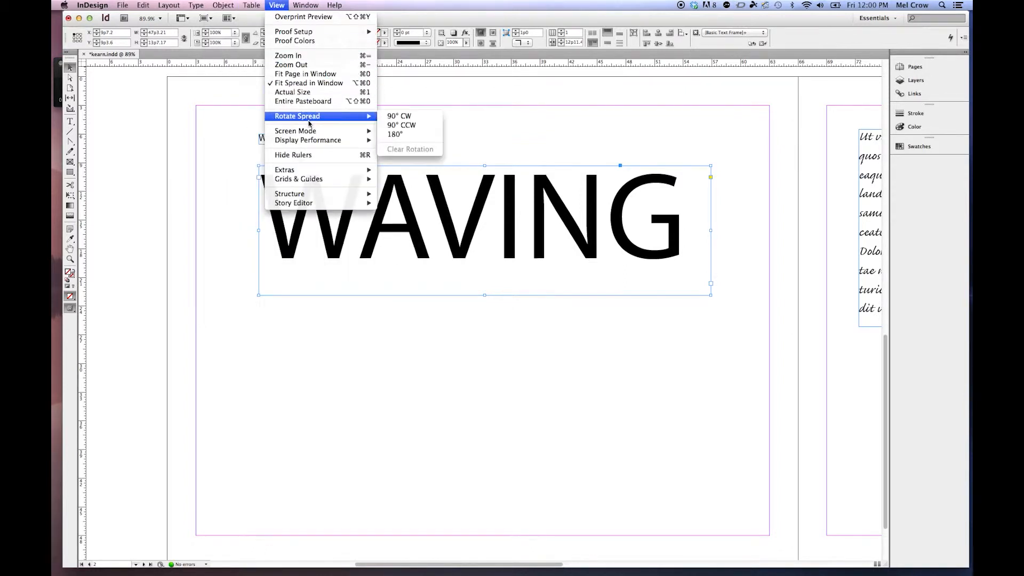
{"action": "left_click", "coordinate": [421, 136]}
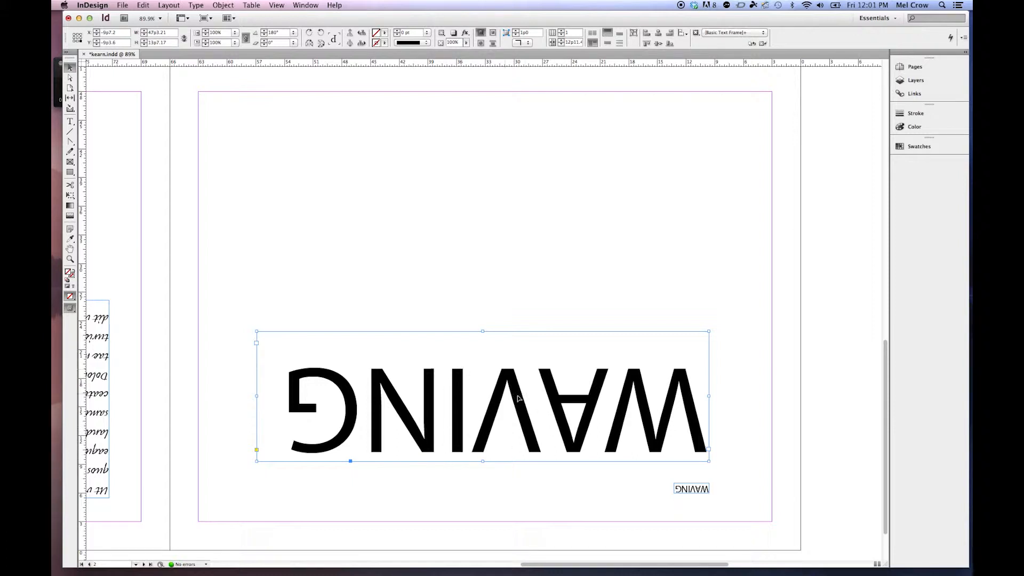
{"action": "left_click", "coordinate": [278, 6]}
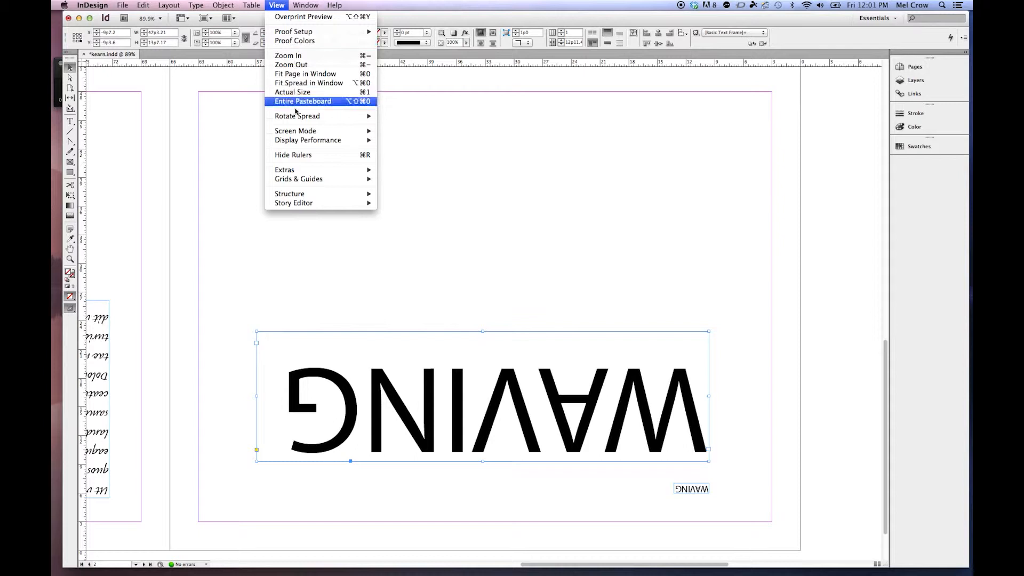
{"action": "mouse_move", "coordinate": [331, 115]}
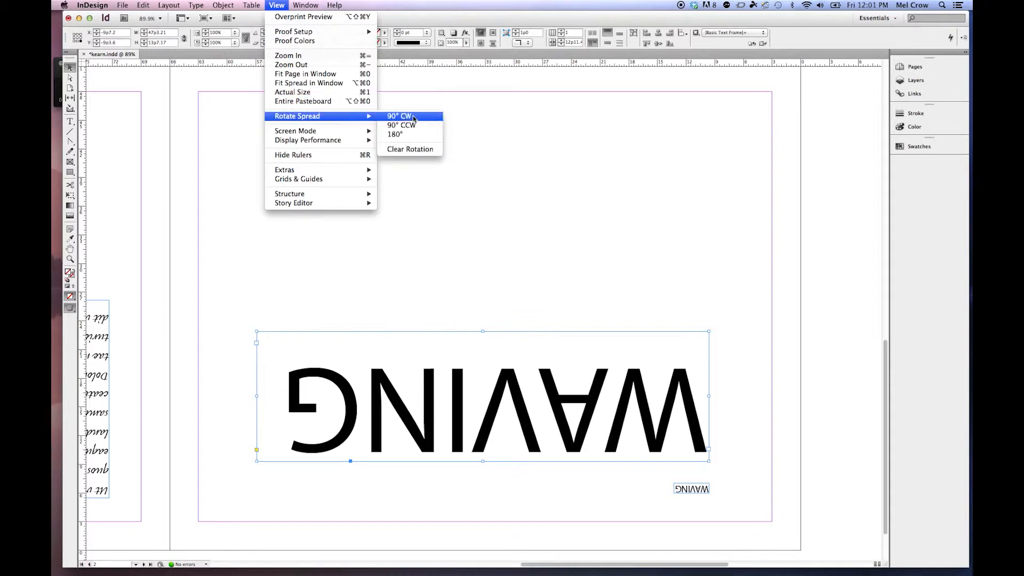
{"action": "left_click", "coordinate": [422, 153]}
Step: Set the baseline shift keyboard increment to 1 pt in the Units & Increments preferences
{"action": "key", "text": "t"}
{"action": "key", "text": "super+k"}
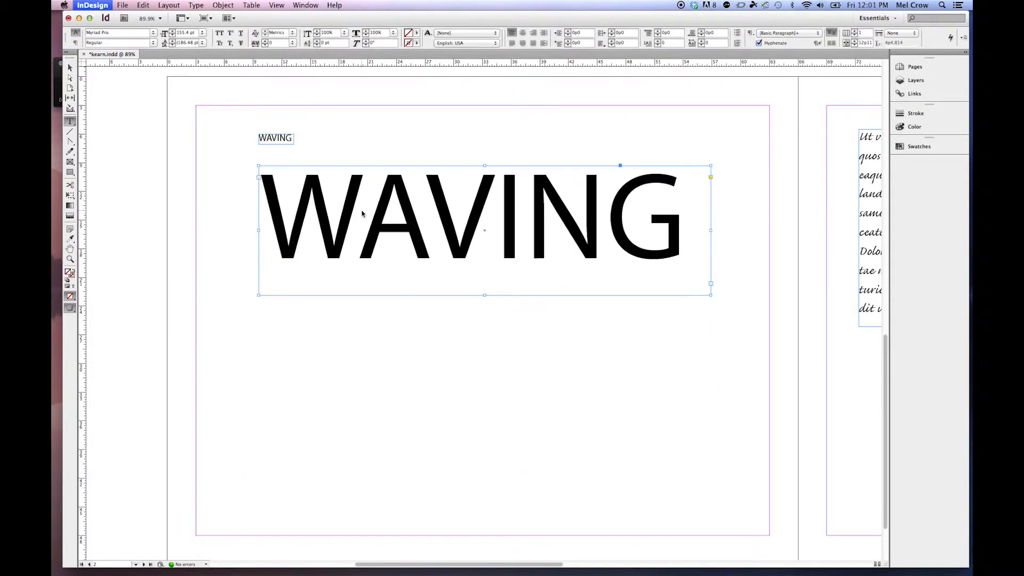
{"action": "left_click", "coordinate": [435, 215]}
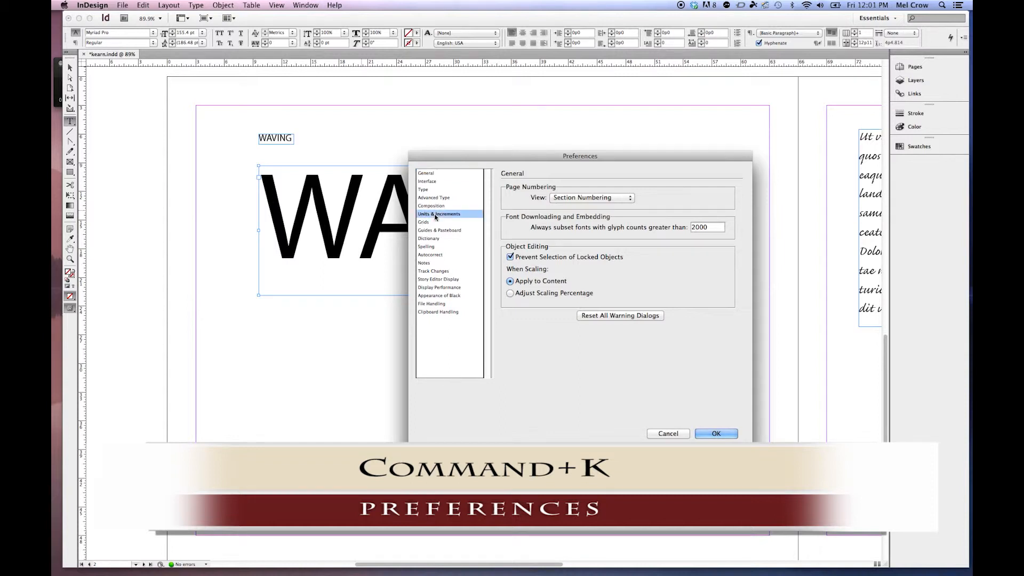
{"action": "triple_click", "coordinate": [676, 319]}
{"action": "key", "text": "BackSpace"}
{"action": "type", "text": "1 pt"}
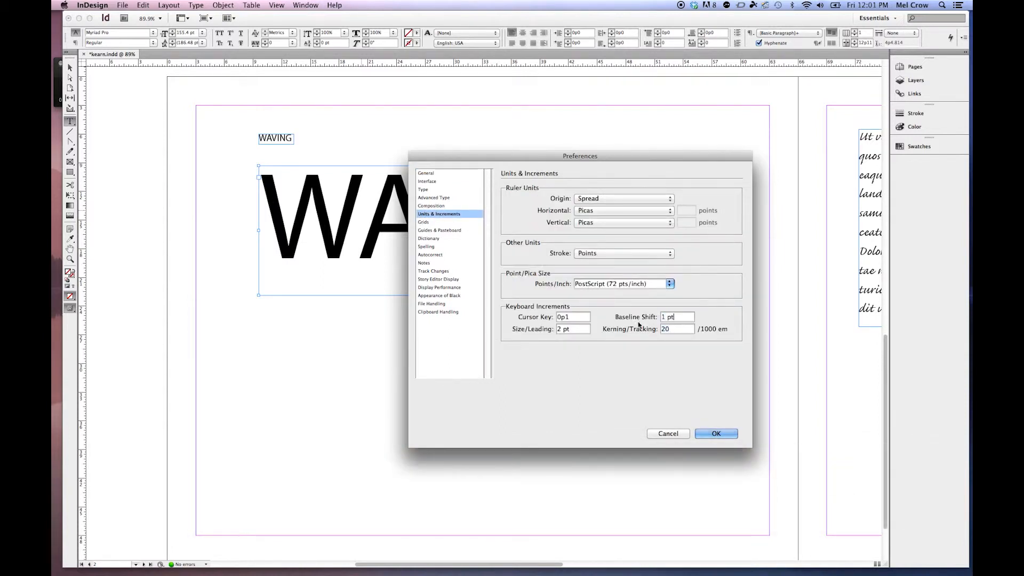
{"action": "left_click", "coordinate": [723, 433]}
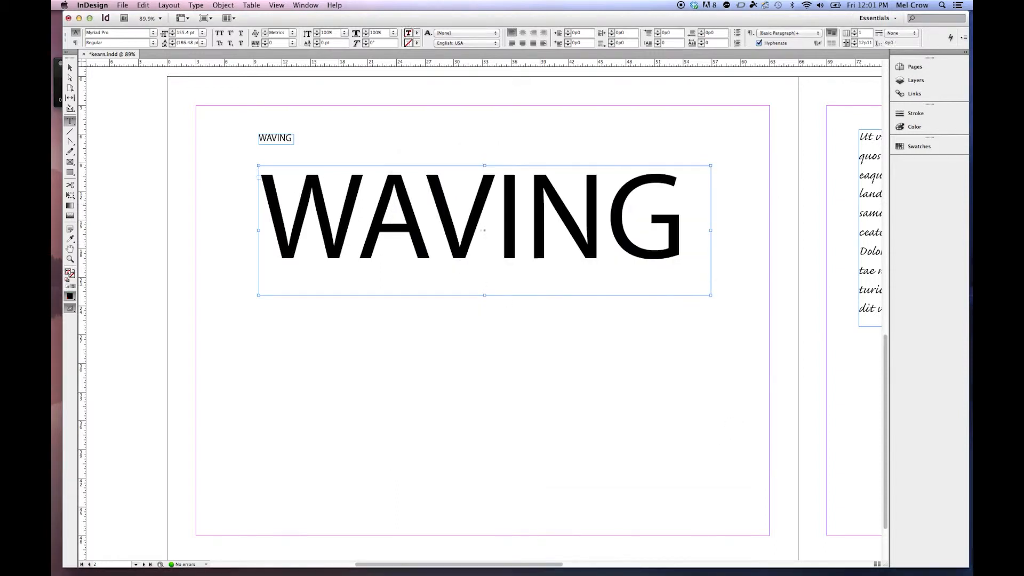
Step: Tighten the kerning between the W and A of the large WAVING to -117
{"action": "left_click", "coordinate": [368, 205]}
{"action": "key", "text": "alt+Left"}
{"action": "key", "text": "alt+Left"}
{"action": "key", "text": "alt+Left"}
{"action": "key", "text": "alt+Left"}
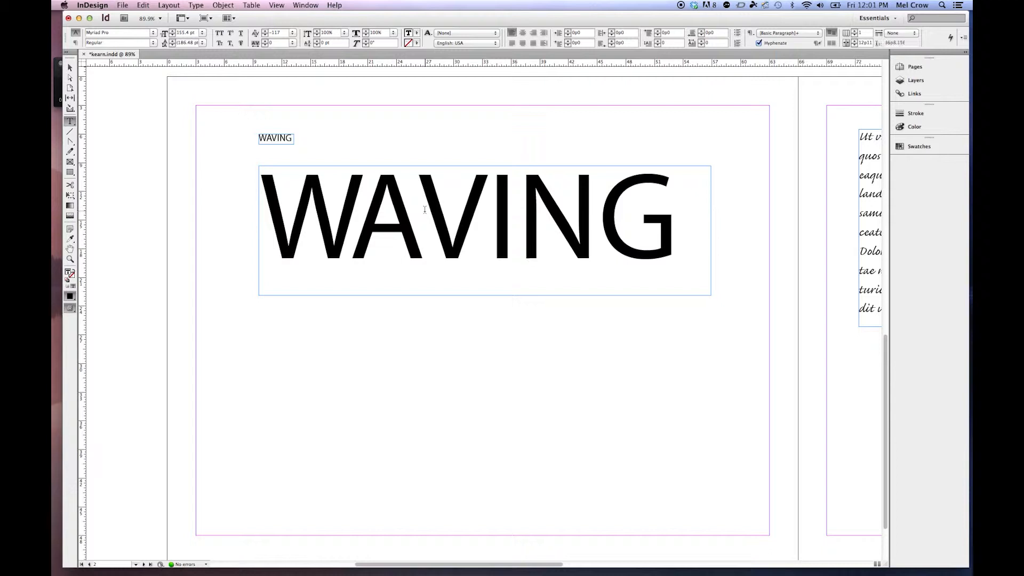
Step: Tighten the kerning between the A and V of the large WAVING to -93
{"action": "left_click", "coordinate": [424, 209]}
{"action": "key", "text": "alt+Left"}
{"action": "key", "text": "alt+Left"}
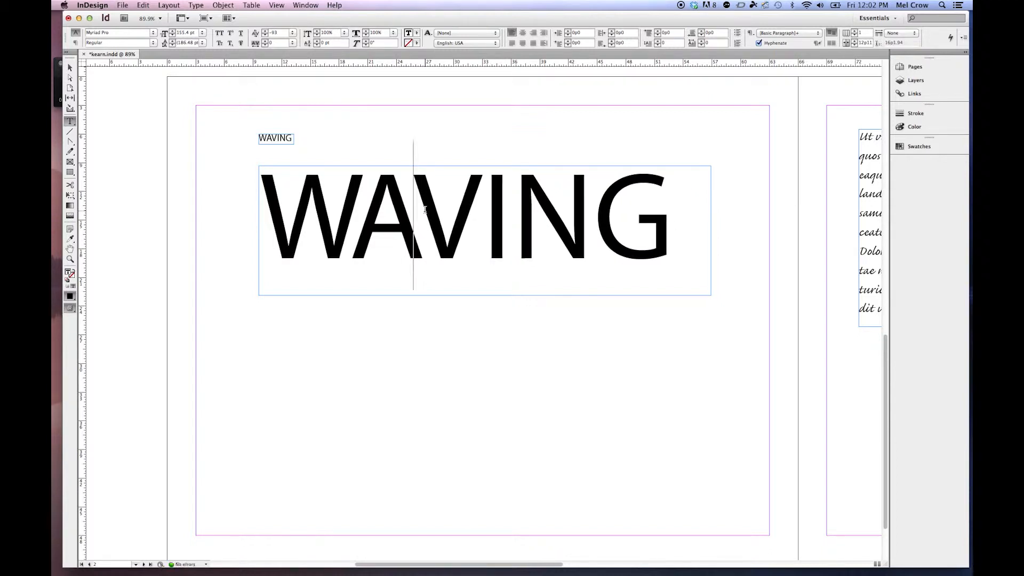
Step: Tighten the kerning between the I and N to -40 and between the N and G to -60 in the large WAVING
{"action": "left_click", "coordinate": [515, 200]}
{"action": "key", "text": "alt+Left"}
{"action": "key", "text": "alt+Left"}
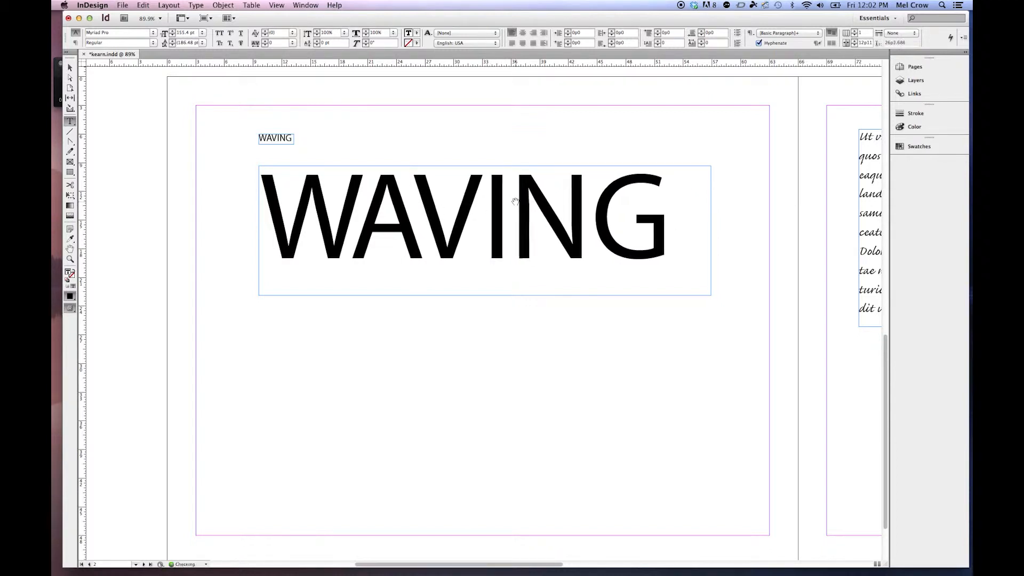
{"action": "key", "text": "Right"}
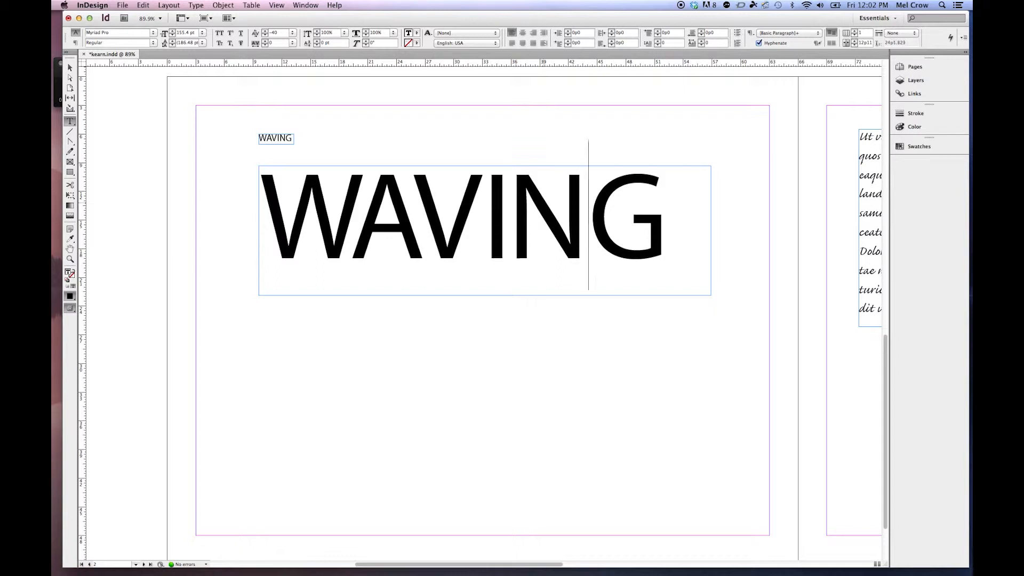
{"action": "key", "text": "alt+Left"}
{"action": "key", "text": "alt+Left"}
{"action": "key", "text": "alt+Left"}
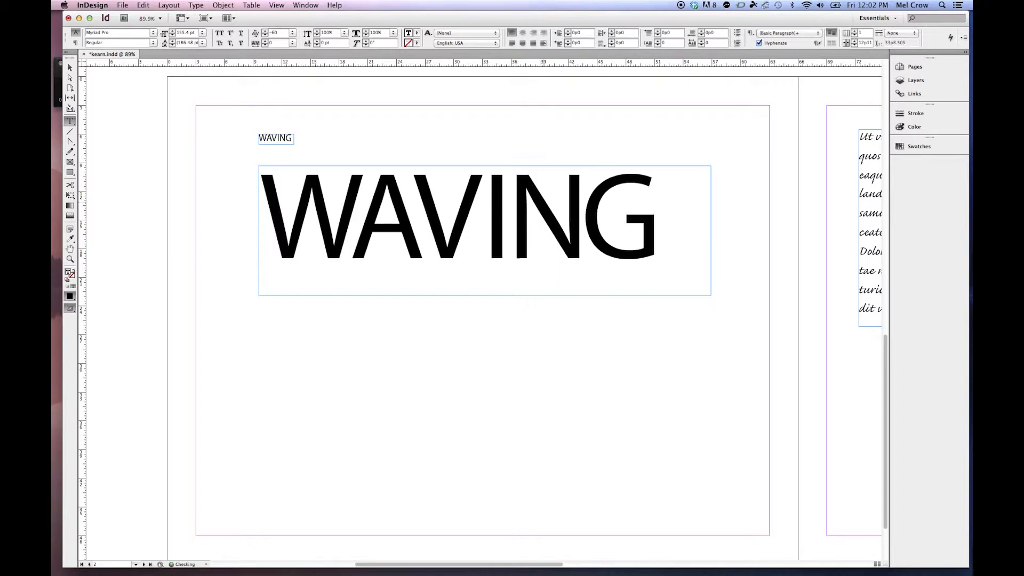
Step: Tighten the kerning between the A and V further to -113 and leave text editing
{"action": "left_click", "coordinate": [422, 200]}
{"action": "key", "text": "alt+Left"}
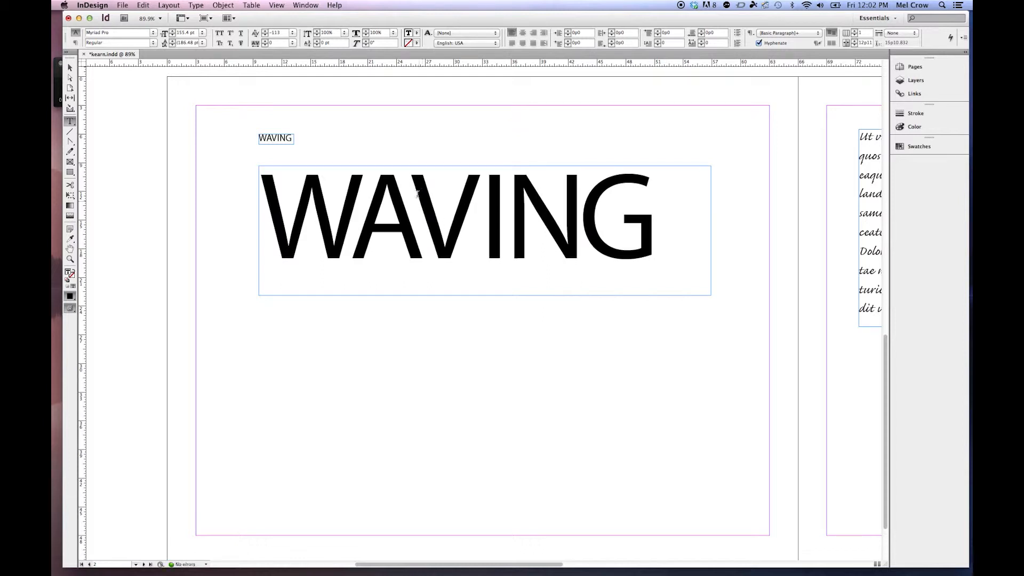
{"action": "key", "text": "Escape"}
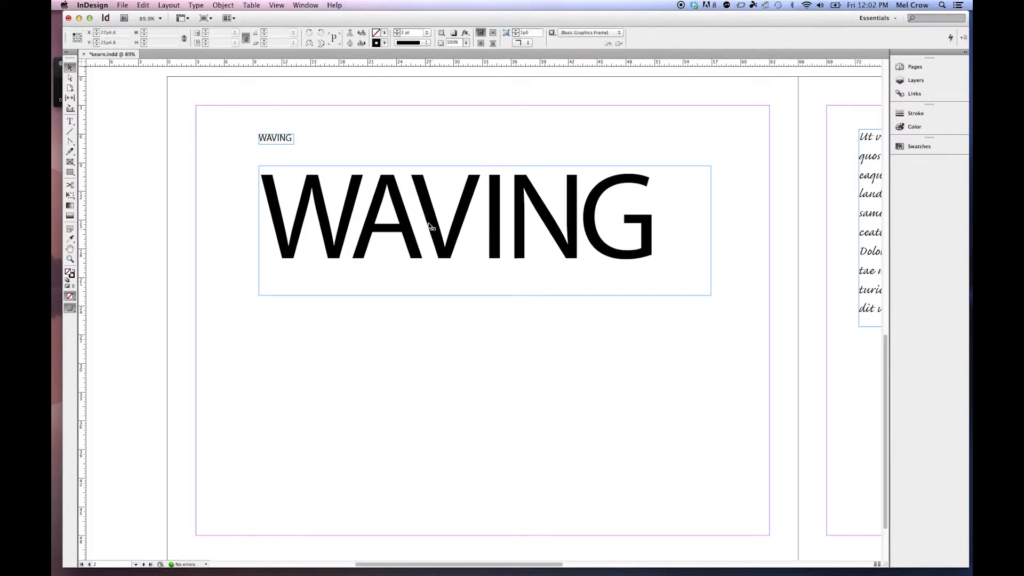
Step: Duplicate the kerned WAVING frame directly below itself and remove the manual kerning from all letters of the copy
{"action": "left_click_drag", "start_coordinate": [429, 225], "coordinate": [441, 380]}
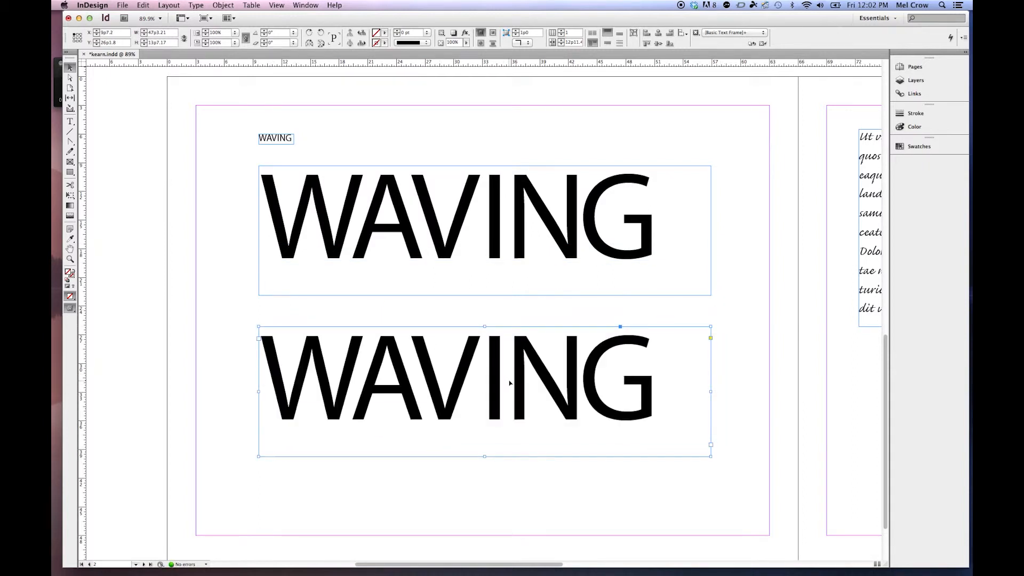
{"action": "left_click", "coordinate": [70, 122]}
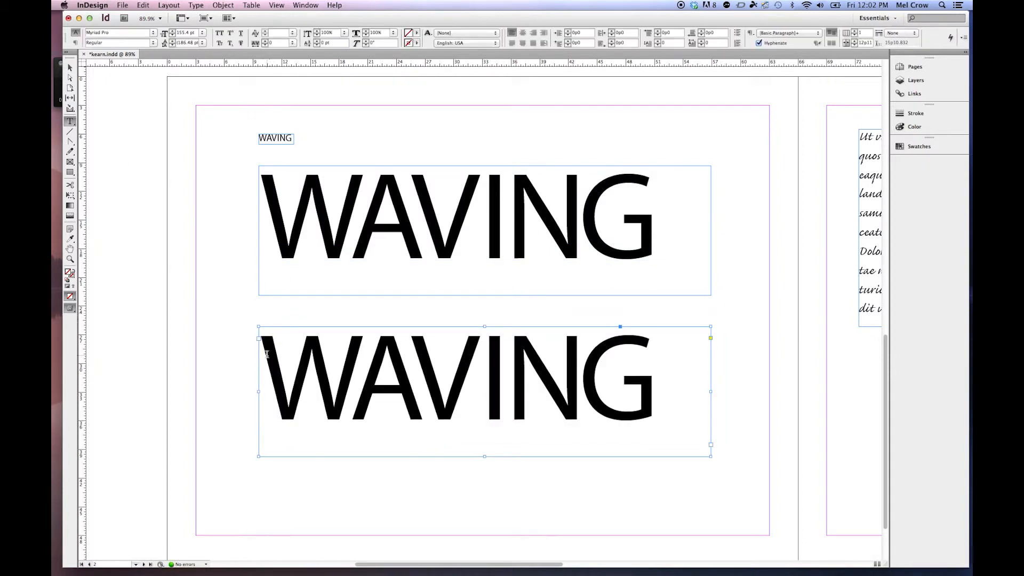
{"action": "left_click_drag", "start_coordinate": [266, 354], "coordinate": [655, 359]}
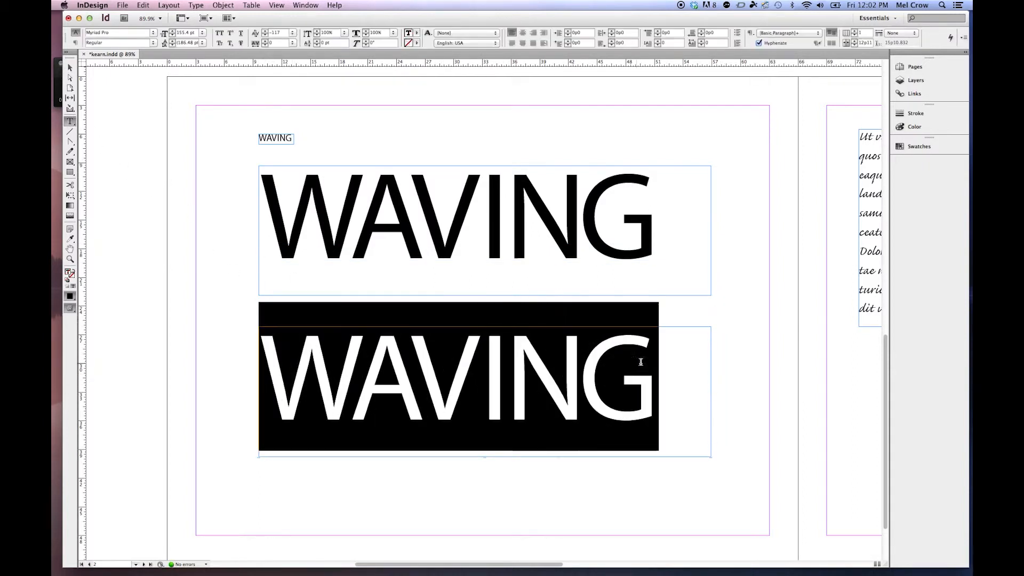
{"action": "left_click", "coordinate": [293, 34]}
{"action": "left_click", "coordinate": [290, 50]}
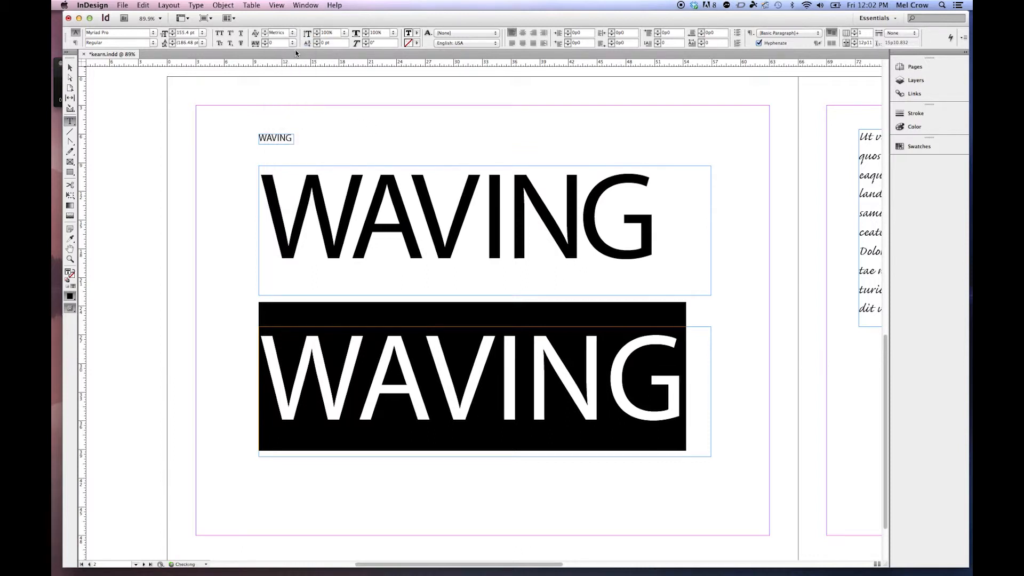
{"action": "left_click", "coordinate": [69, 68]}
{"action": "left_click", "coordinate": [144, 161]}
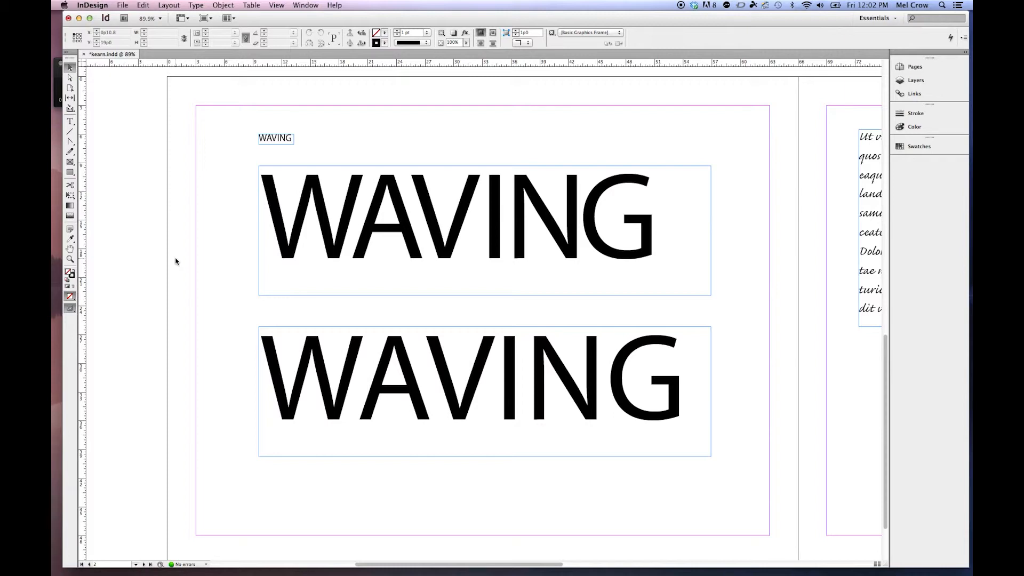
Step: Examine closely, at 600% magnification, how the letters connect in the script paragraph on the next page
{"action": "scroll", "coordinate": [608, 299], "scroll_direction": "right", "scroll_amount": 15}
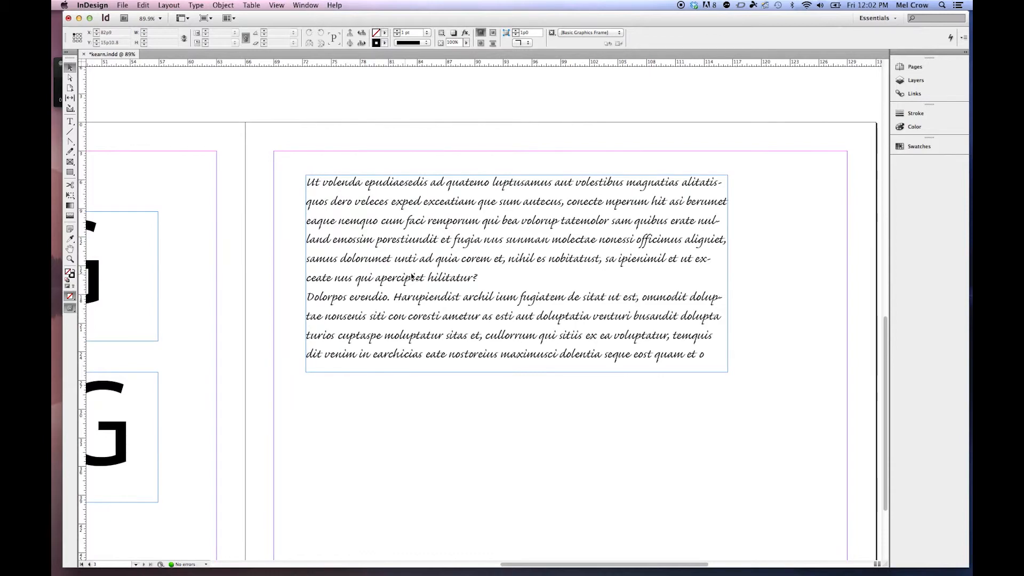
{"action": "key", "text": "super+equal"}
{"action": "key", "text": "super+equal"}
{"action": "key", "text": "super+equal"}
{"action": "key", "text": "super+equal"}
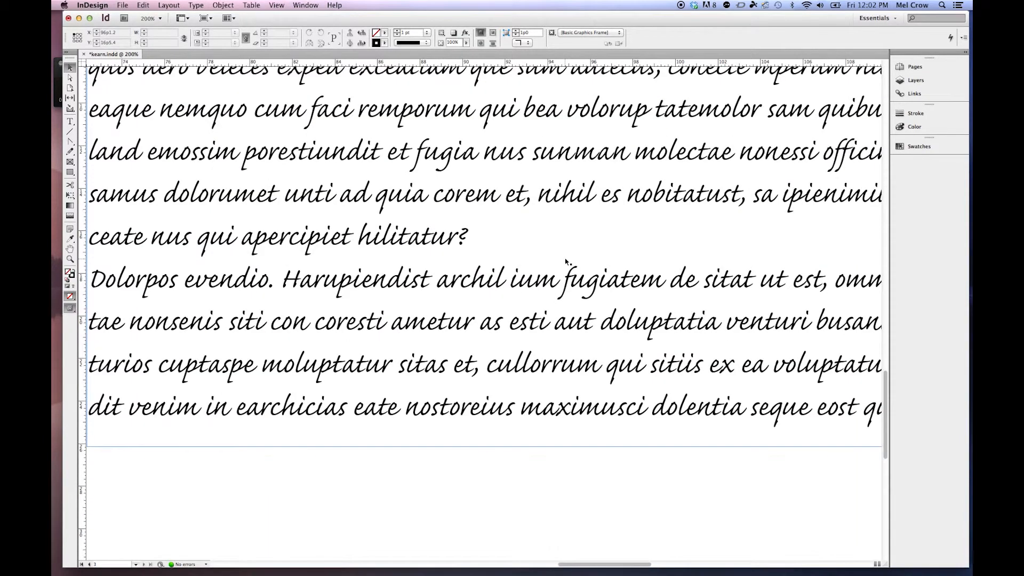
{"action": "left_click_drag", "start_coordinate": [567, 240], "coordinate": [550, 283]}
{"action": "key", "text": "super+equal"}
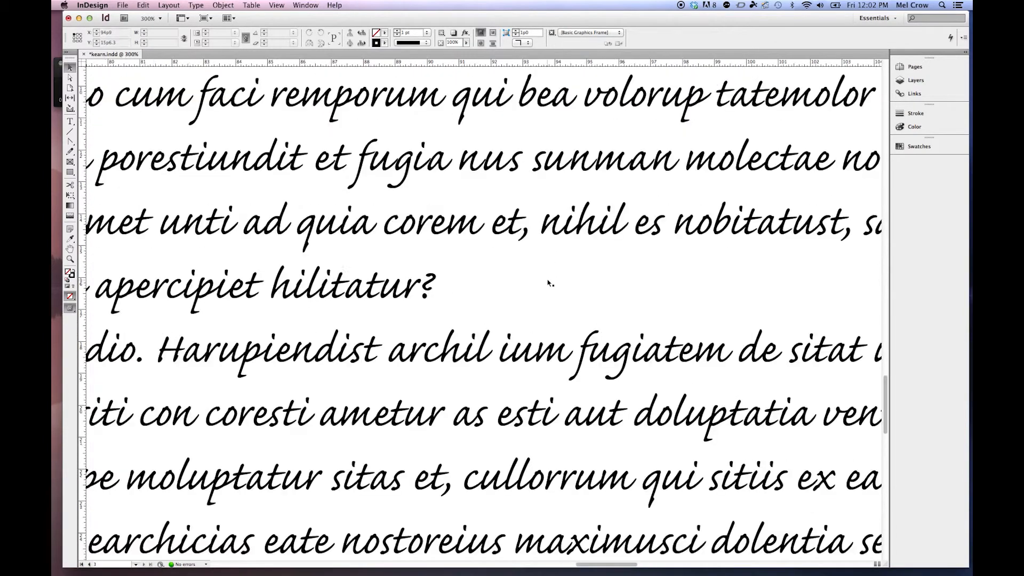
{"action": "left_click_drag", "start_coordinate": [540, 243], "coordinate": [566, 298]}
{"action": "key", "text": "super+equal"}
{"action": "left_click_drag", "start_coordinate": [587, 262], "coordinate": [608, 292]}
{"action": "key", "text": "super+equal"}
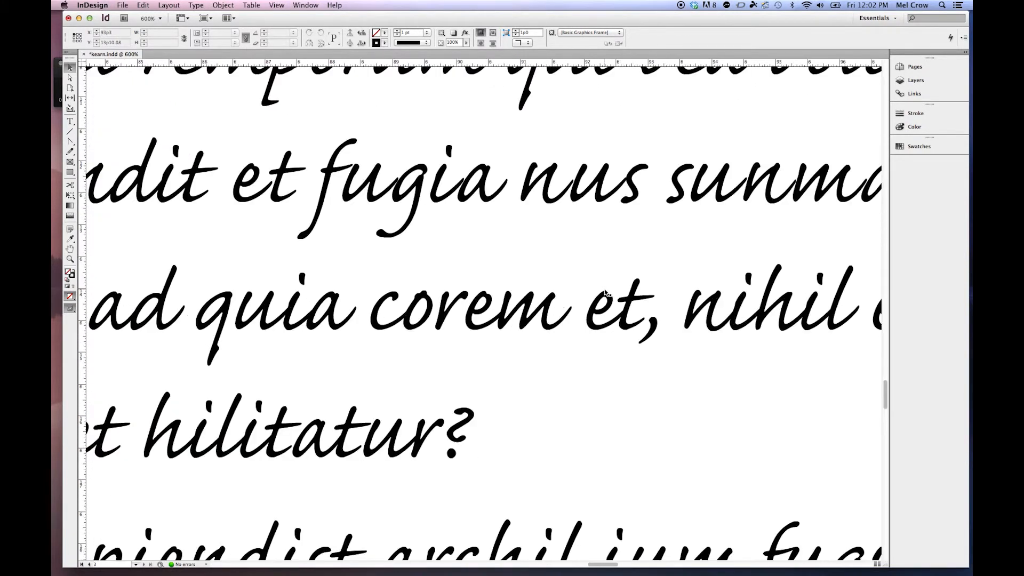
{"action": "left_click_drag", "start_coordinate": [597, 256], "coordinate": [513, 335]}
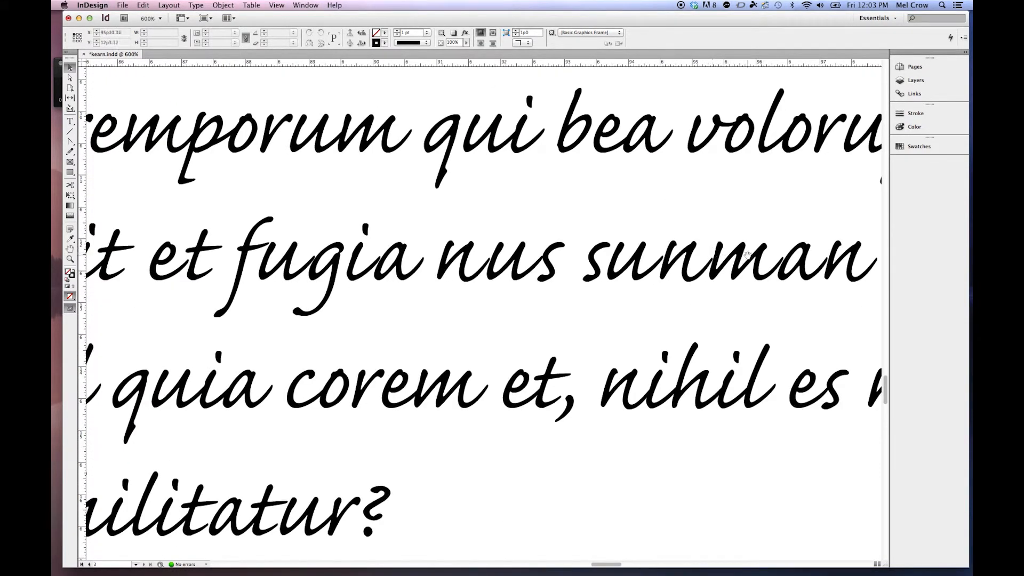
{"action": "scroll", "coordinate": [715, 255], "scroll_direction": "right", "scroll_amount": 4}
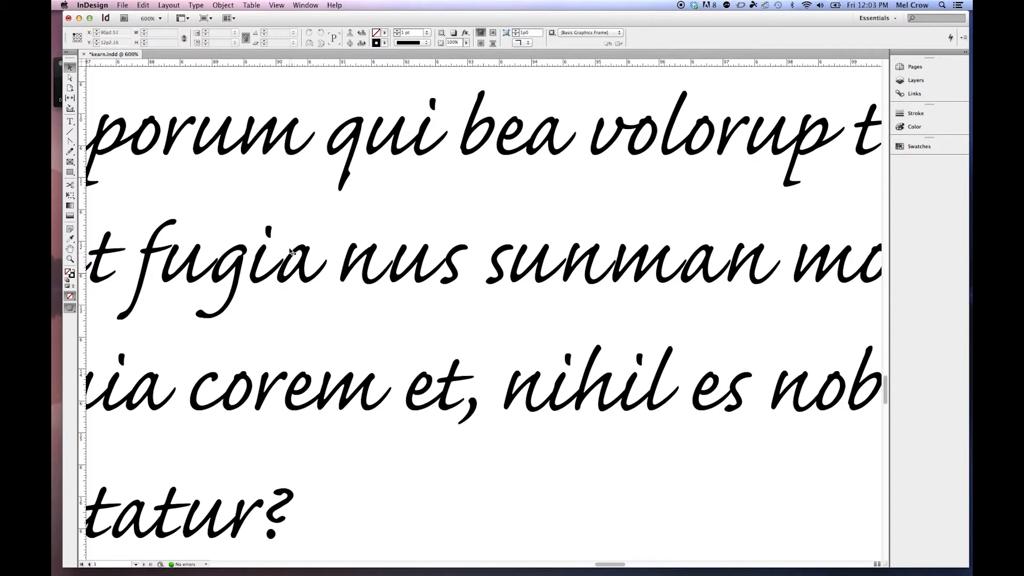
Step: In the script word "sunman", tighten the kerning between the a and final n, and between the m and a to -2
{"action": "key", "text": "t"}
{"action": "left_click", "coordinate": [719, 264]}
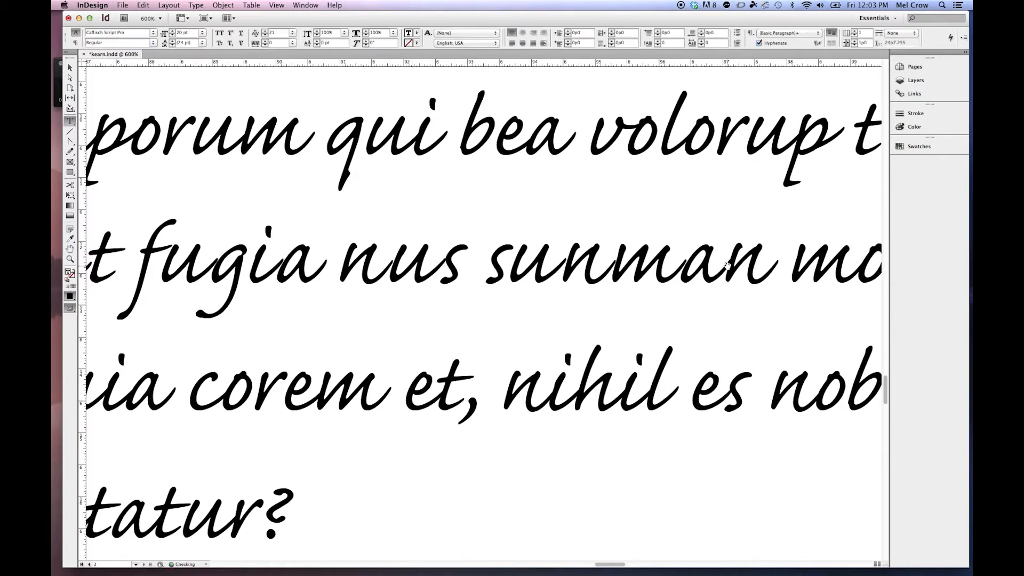
{"action": "key", "text": "alt+Left"}
{"action": "left_click", "coordinate": [685, 265]}
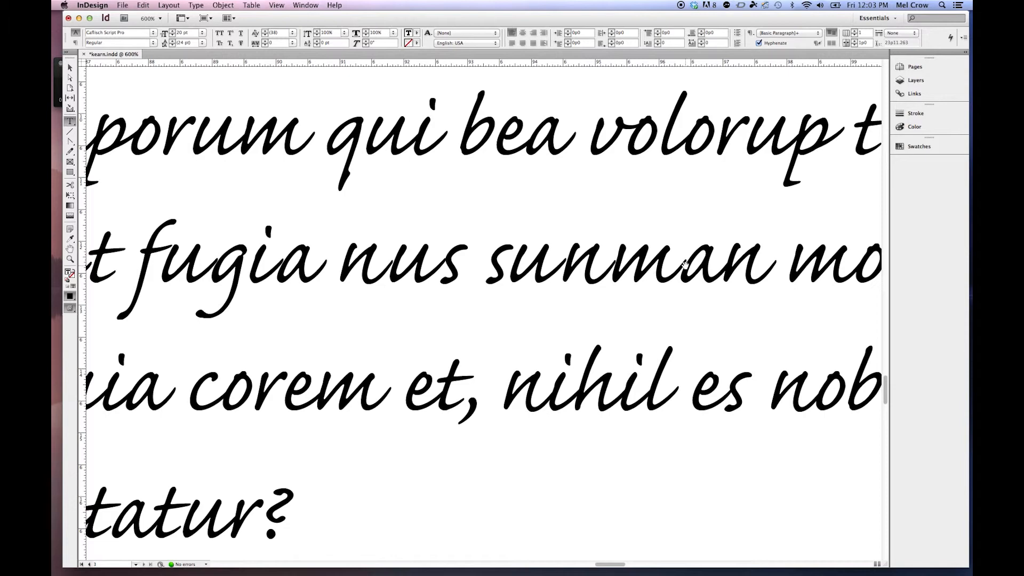
{"action": "key", "text": "alt+Left"}
{"action": "key", "text": "alt+Left"}
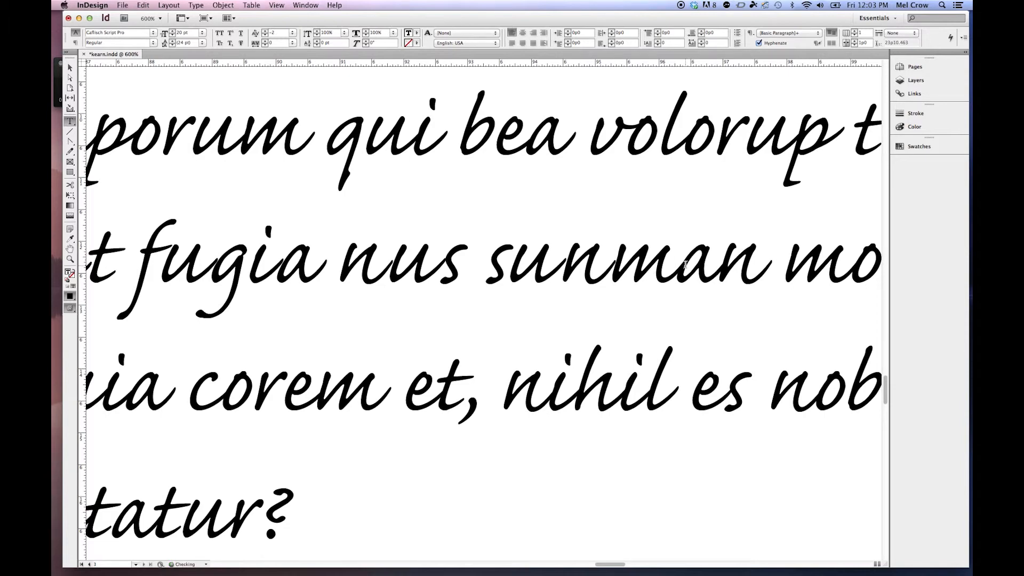
Step: Tighten the kerning between the n and m of the script word "sunman" to 23 and leave text editing
{"action": "left_click", "coordinate": [616, 260]}
{"action": "key", "text": "alt+Left"}
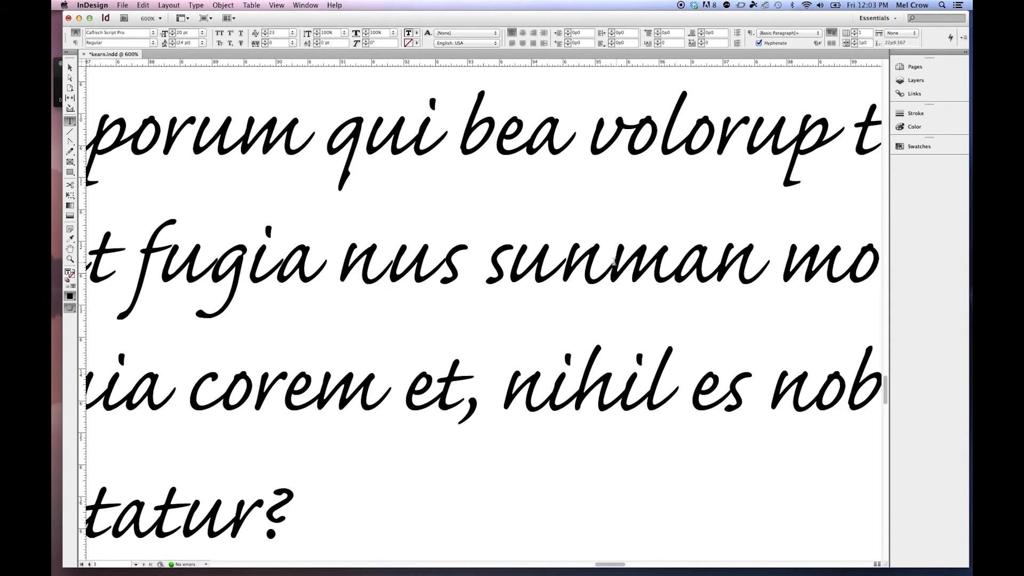
{"action": "key", "text": "Escape"}
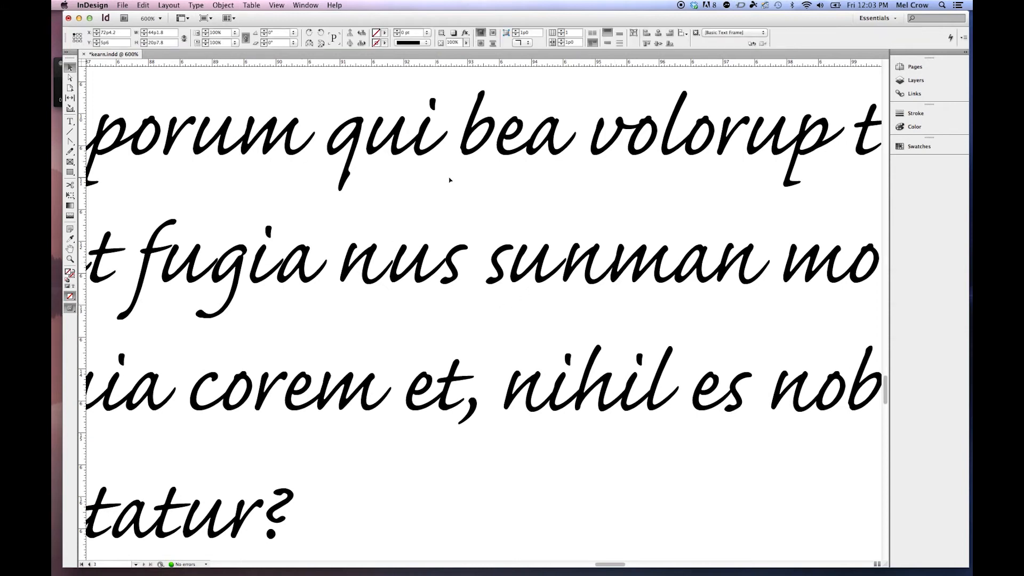